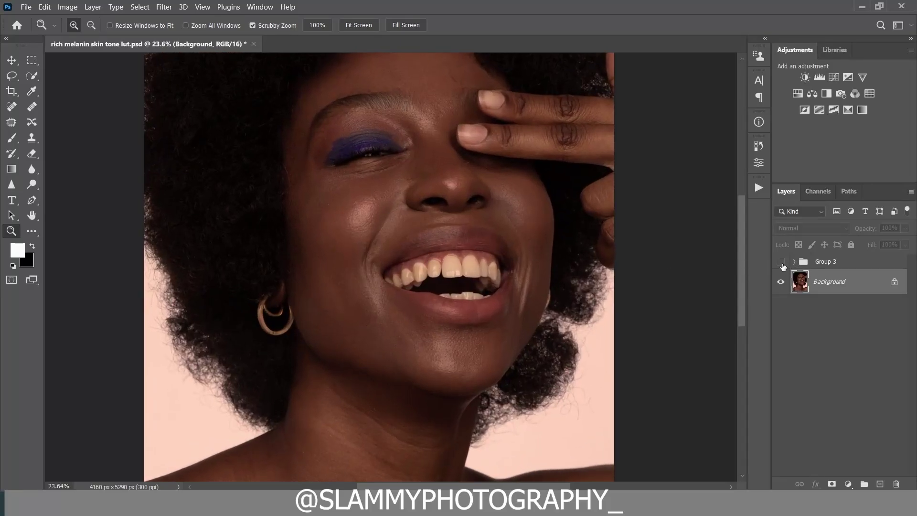
- Show Group 3 to preview the finished edit with the whole image fit on screen
click(782, 261)
scroll(423, 284, down, 1)
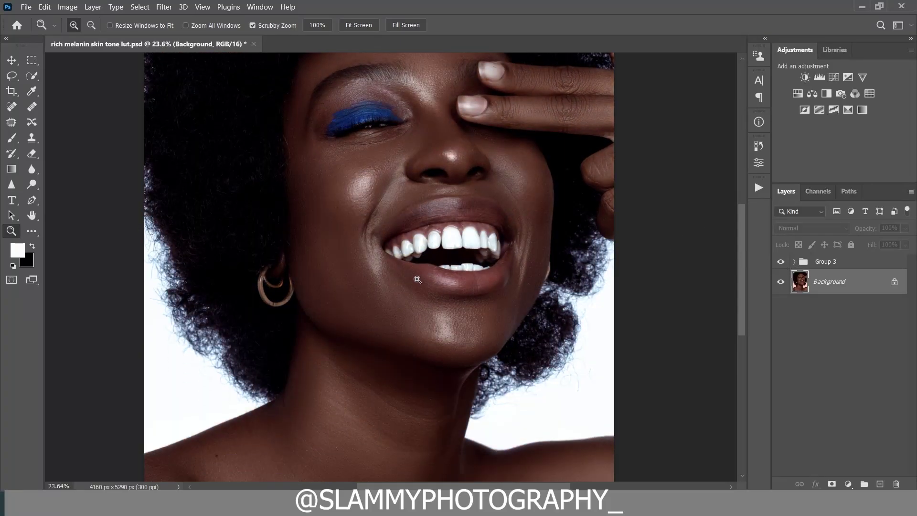
click(203, 6)
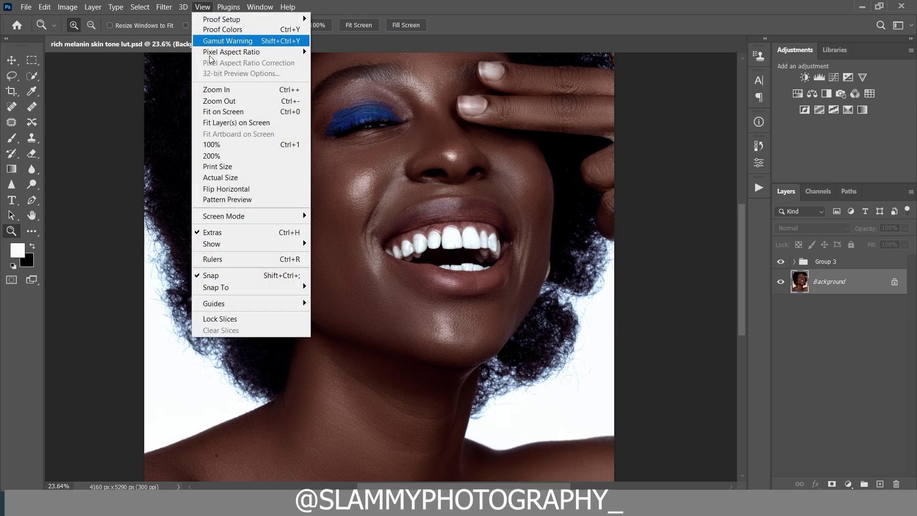
click(225, 112)
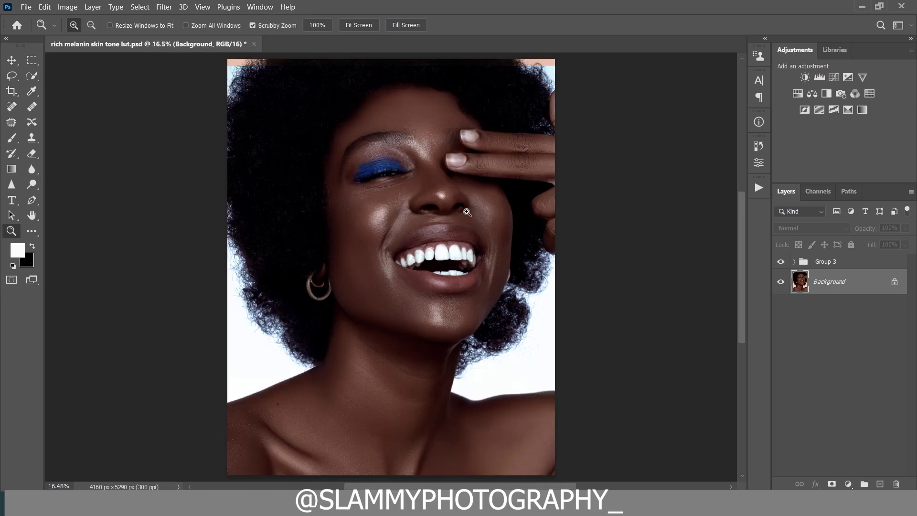
- Check the face close up, then hide Group 3 and delete it
drag(447, 187, 468, 231)
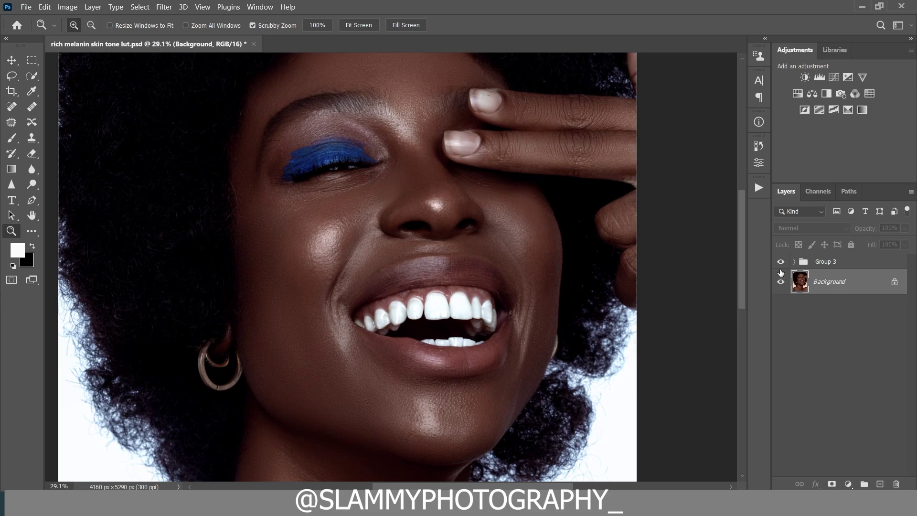
click(203, 8)
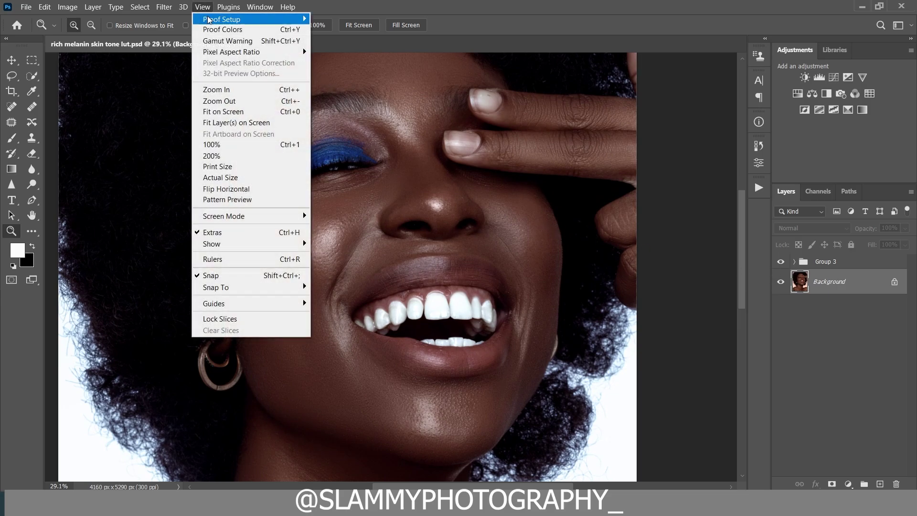
click(210, 111)
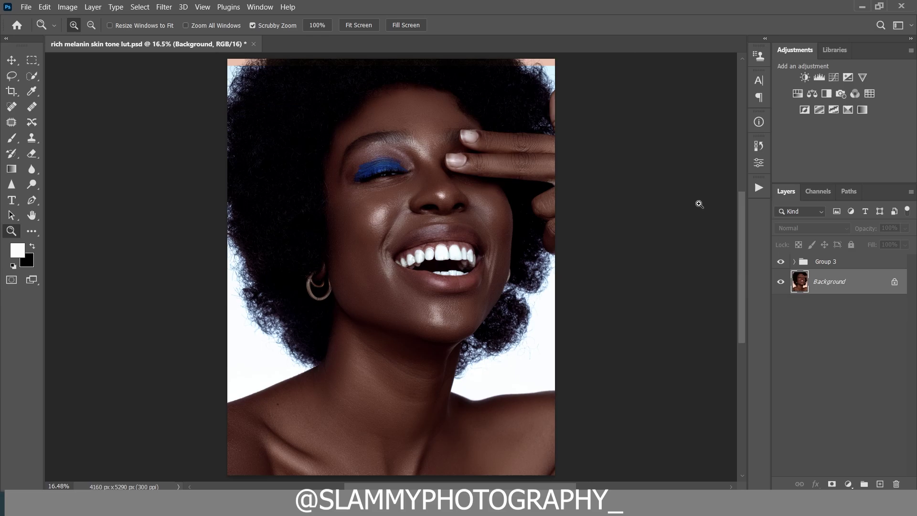
click(779, 263)
drag(841, 263, 897, 484)
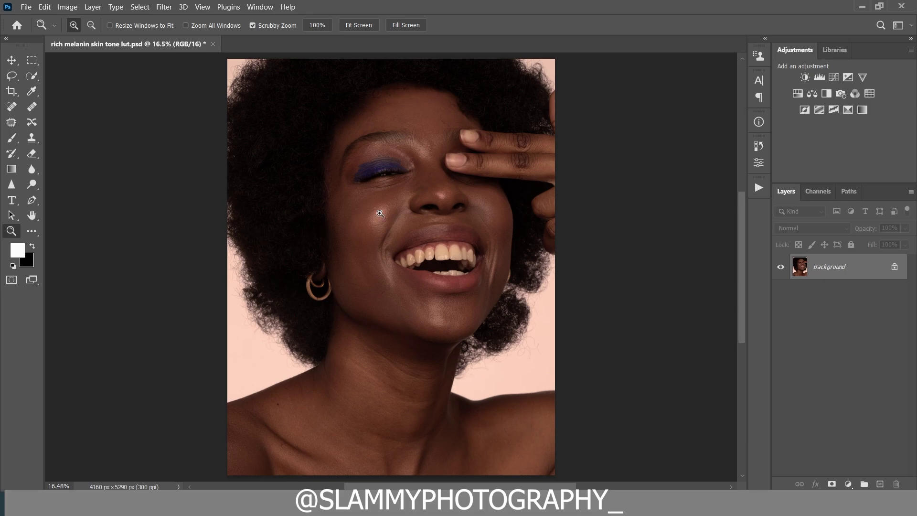
- Inspect the teeth up close, fit to screen, and duplicate Background into Background copy
drag(454, 186, 474, 236)
scroll(377, 294, down, 5)
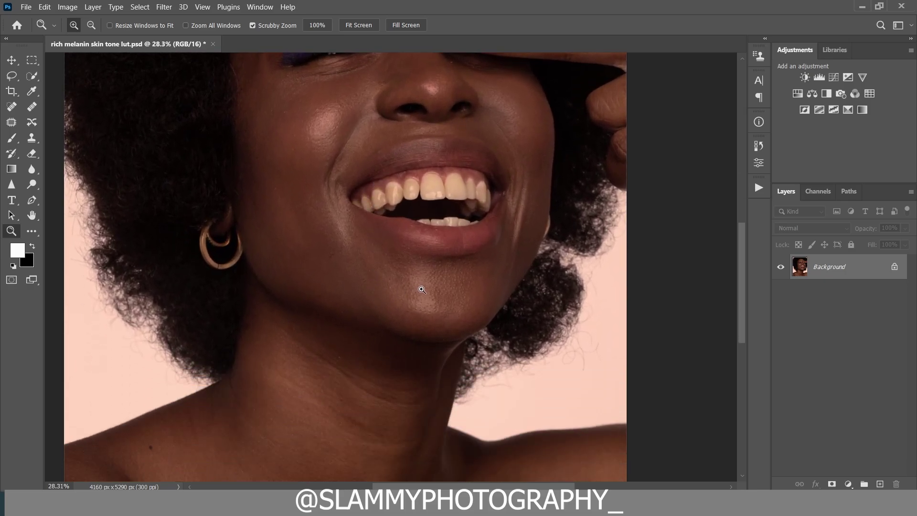
scroll(421, 286, up, 1)
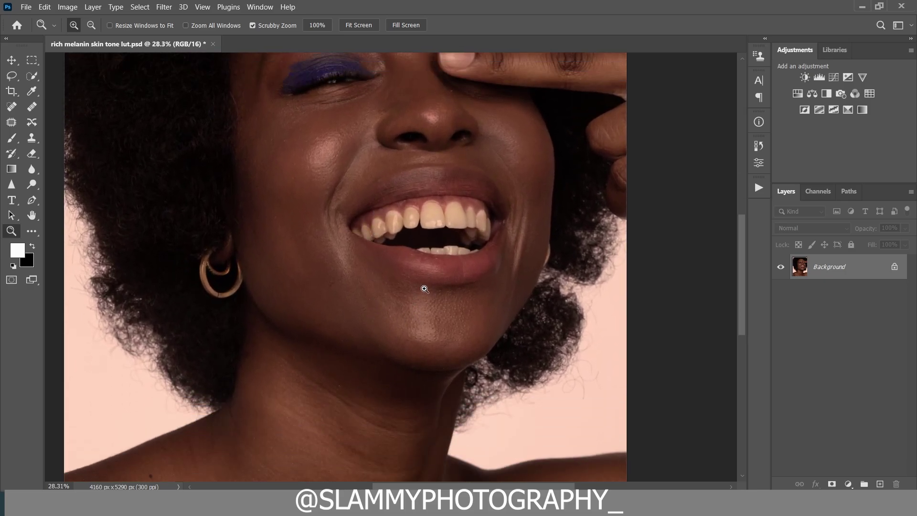
click(203, 7)
click(223, 109)
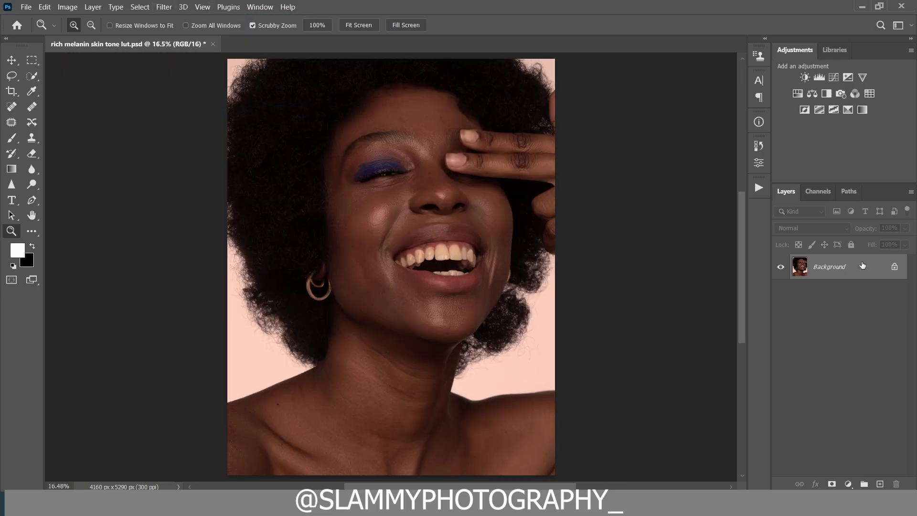
drag(863, 266, 881, 484)
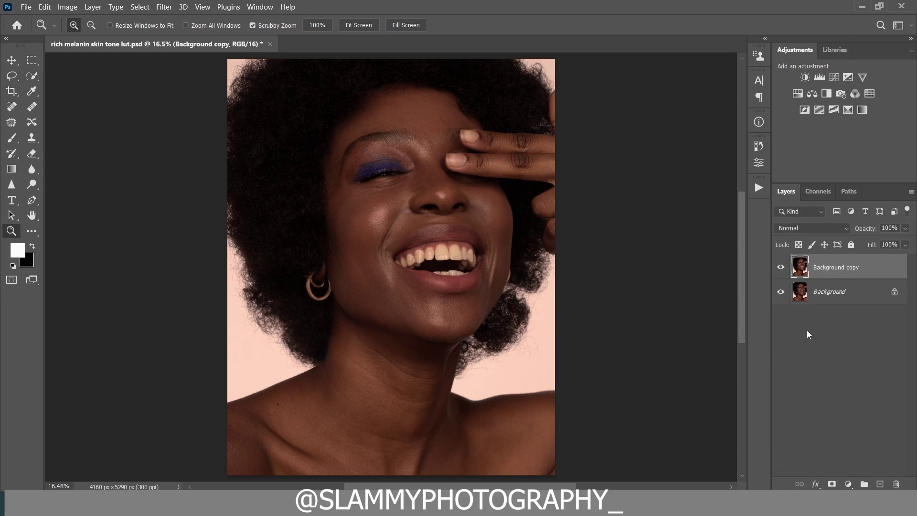
- Rename Background copy to 'color correct' and open the Camera Raw Filter on it
double_click(832, 269)
text(color correct)
key(Return)
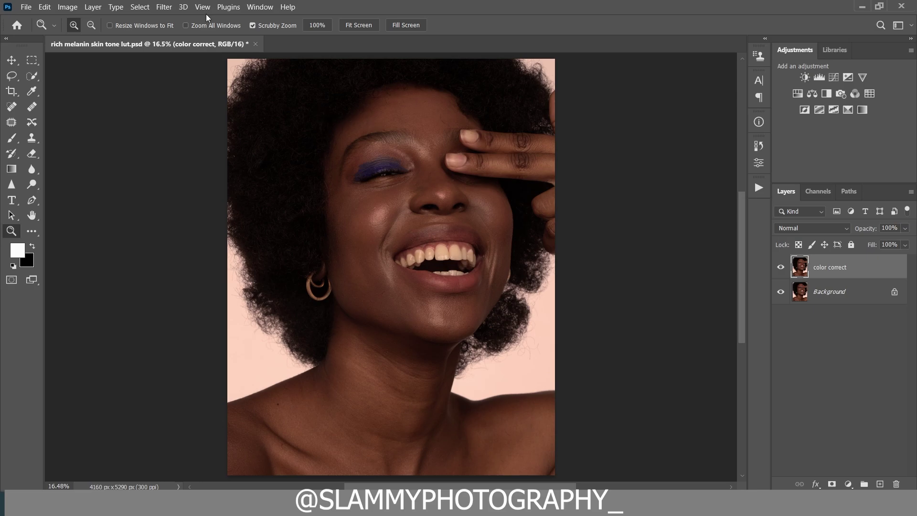
click(164, 7)
click(200, 90)
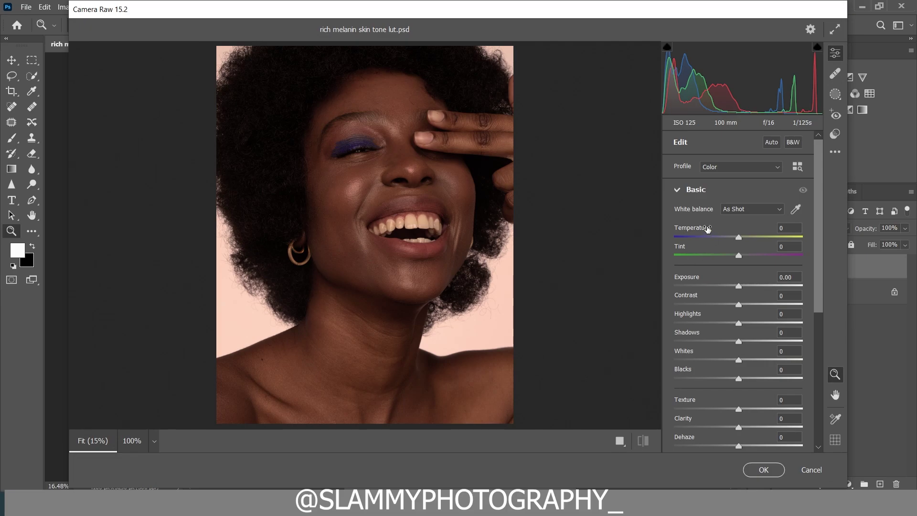
- In Camera Raw, set Temperature -18 and Tint -11, compare Before/After, then apply
drag(706, 229, 694, 232)
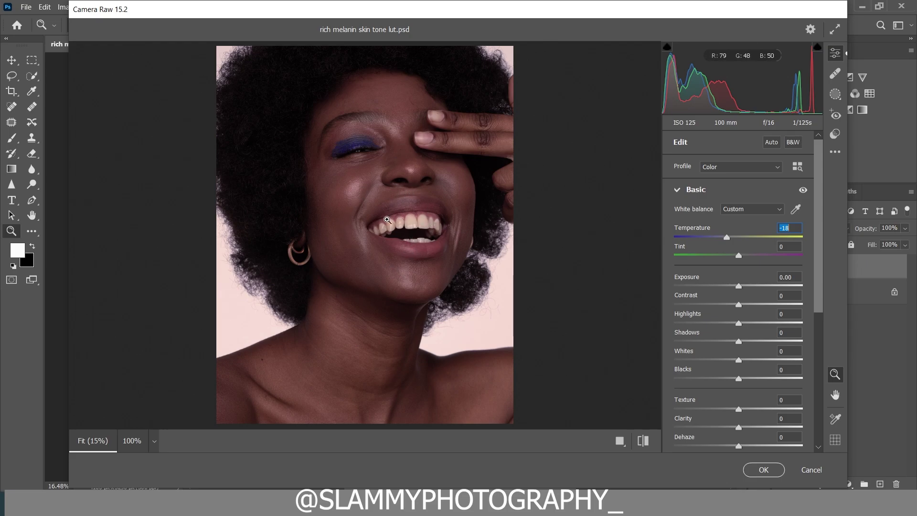
drag(333, 209, 357, 230)
scroll(390, 256, down, 3)
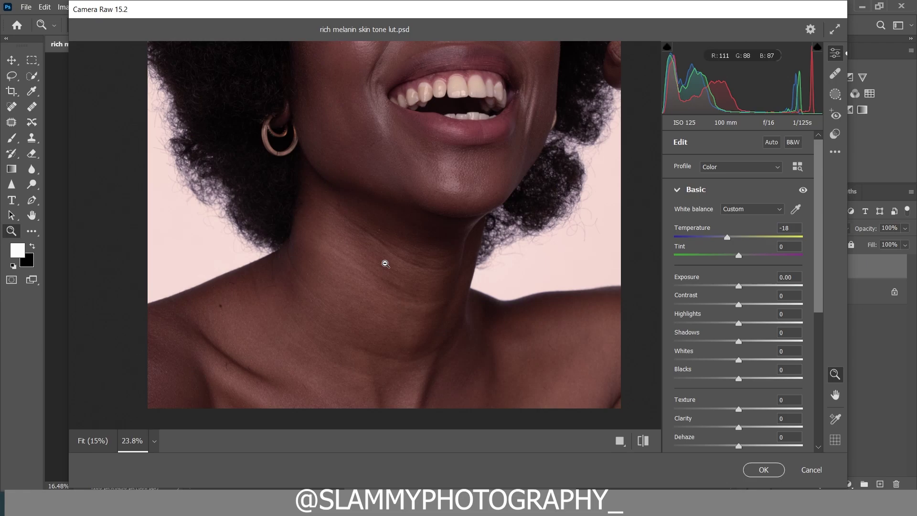
alt+click(385, 262)
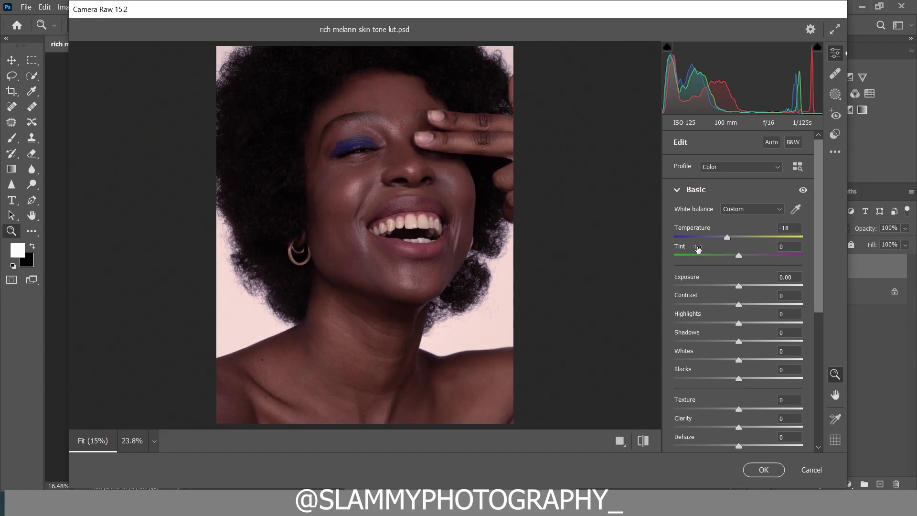
drag(698, 249, 693, 248)
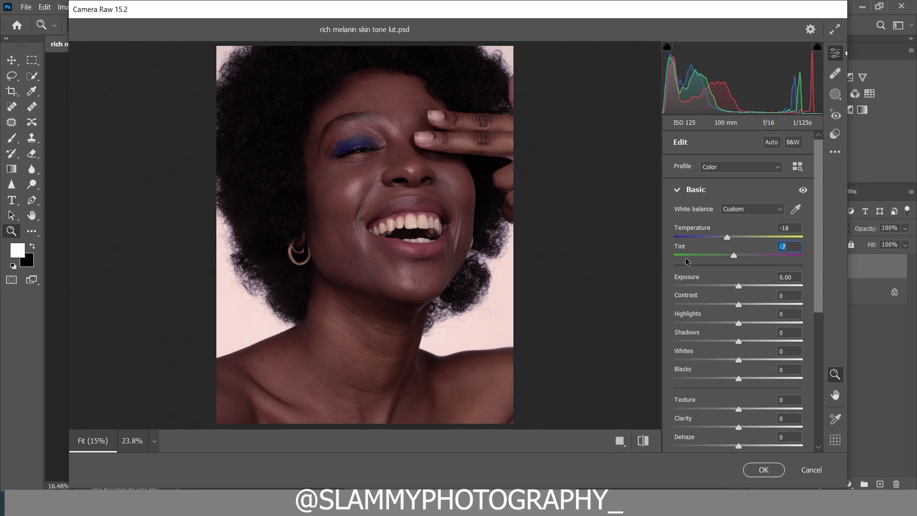
drag(702, 249, 699, 249)
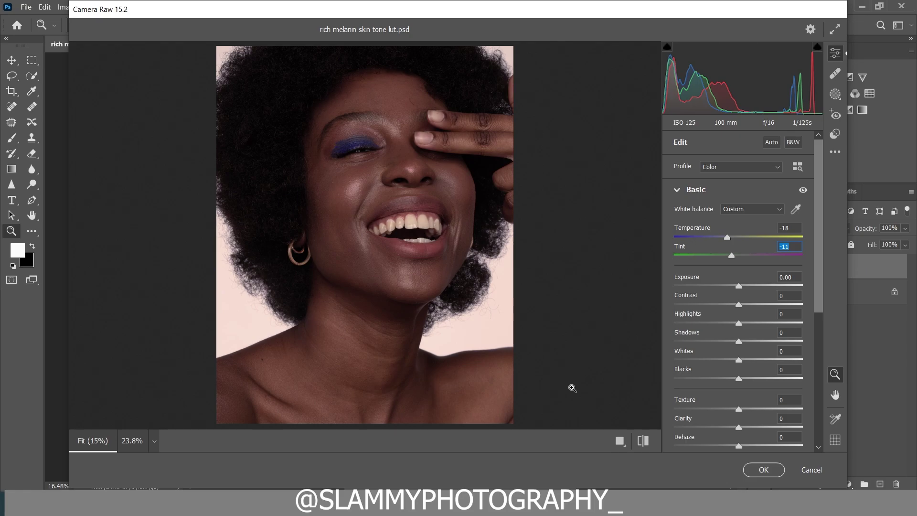
click(621, 440)
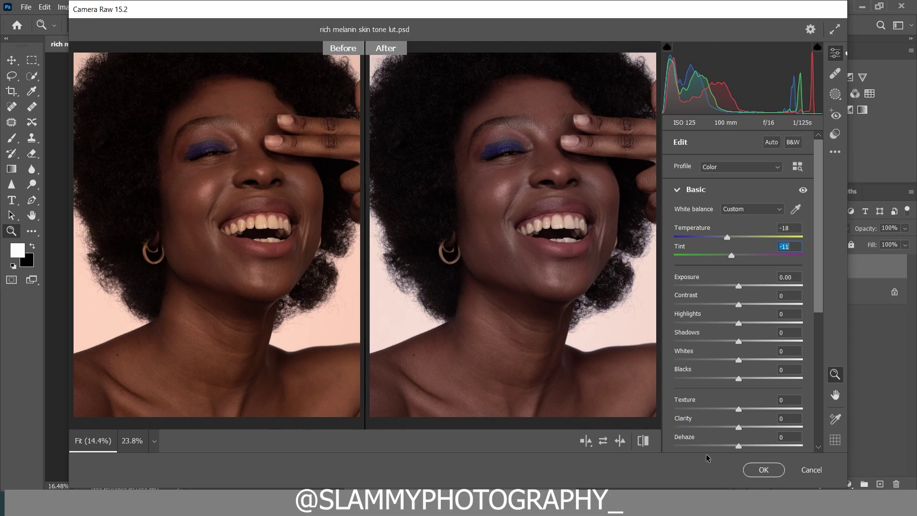
click(754, 470)
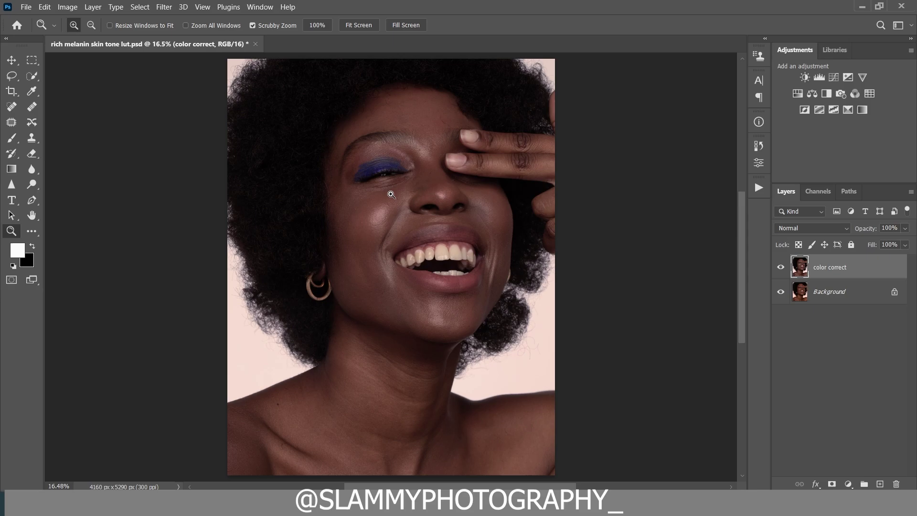
- Inspect the corrected face up close, then Flatten Image to merge color correct into Background
drag(391, 194, 423, 301)
scroll(423, 302, up, 1)
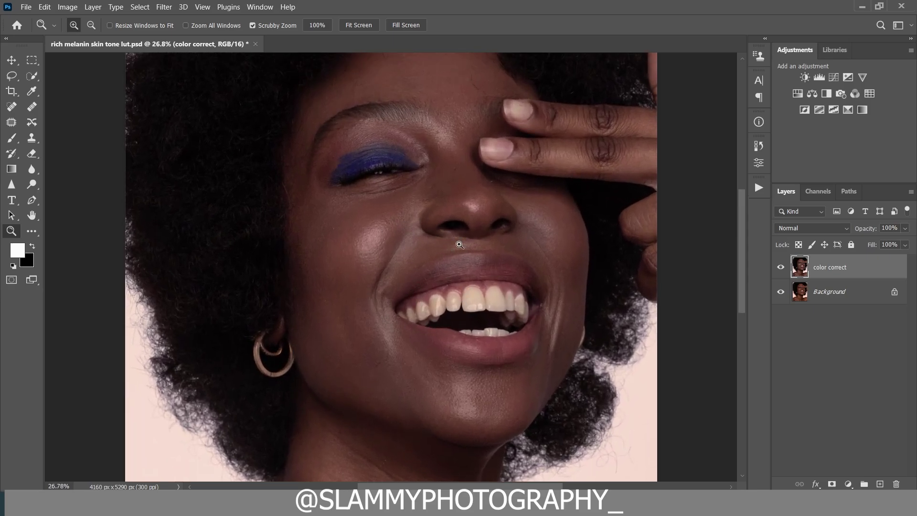
click(203, 6)
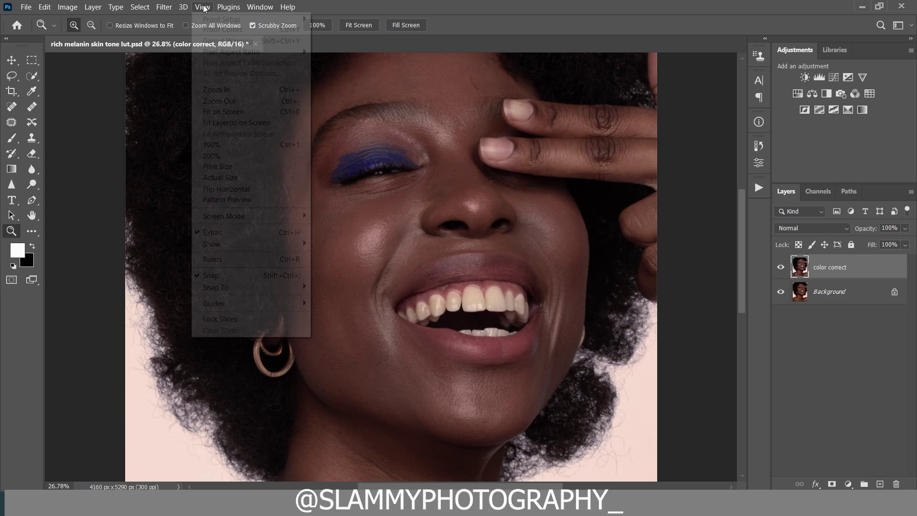
click(242, 113)
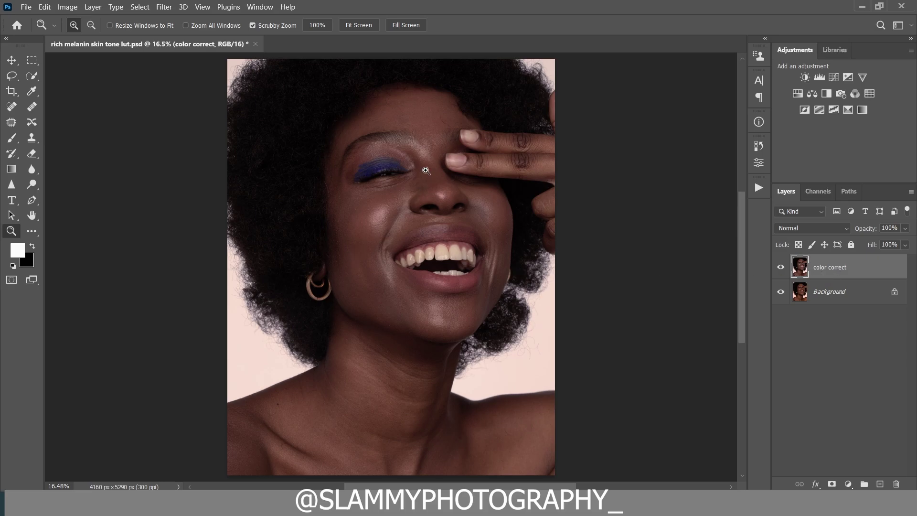
drag(426, 172, 444, 206)
click(202, 7)
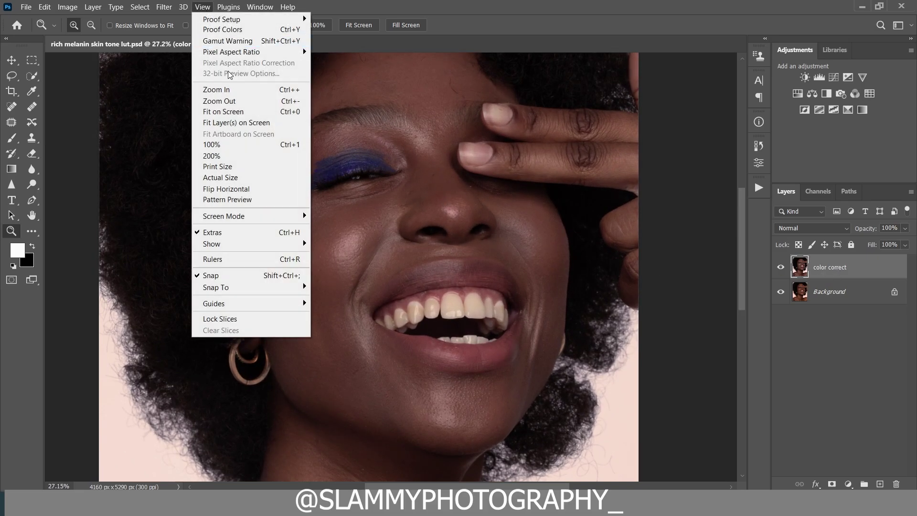
click(233, 110)
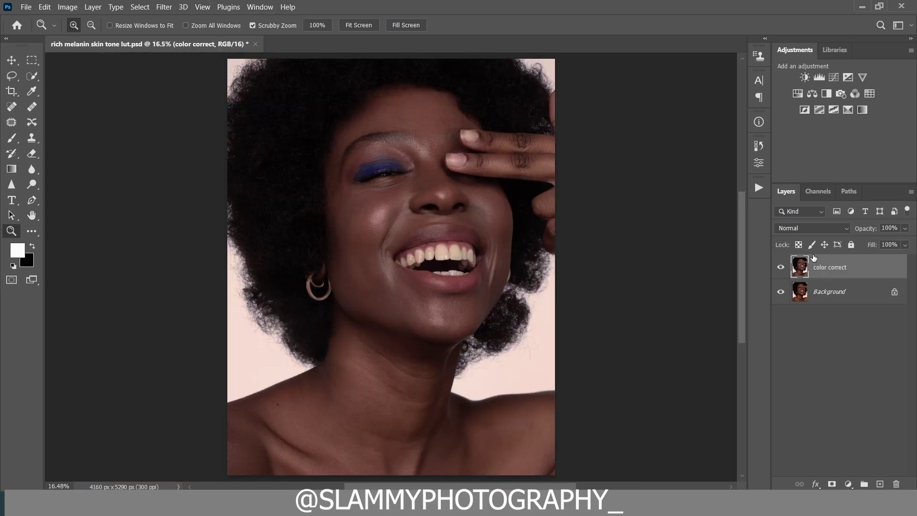
right_click(848, 270)
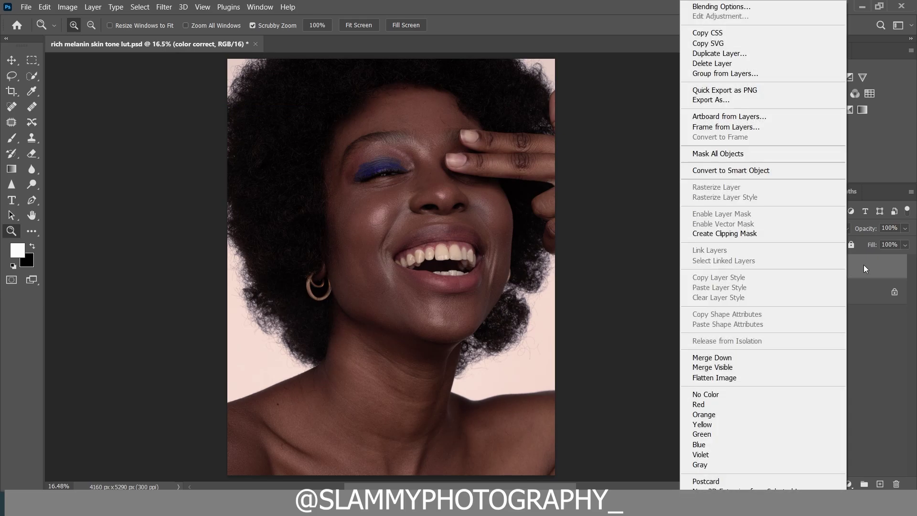
click(742, 377)
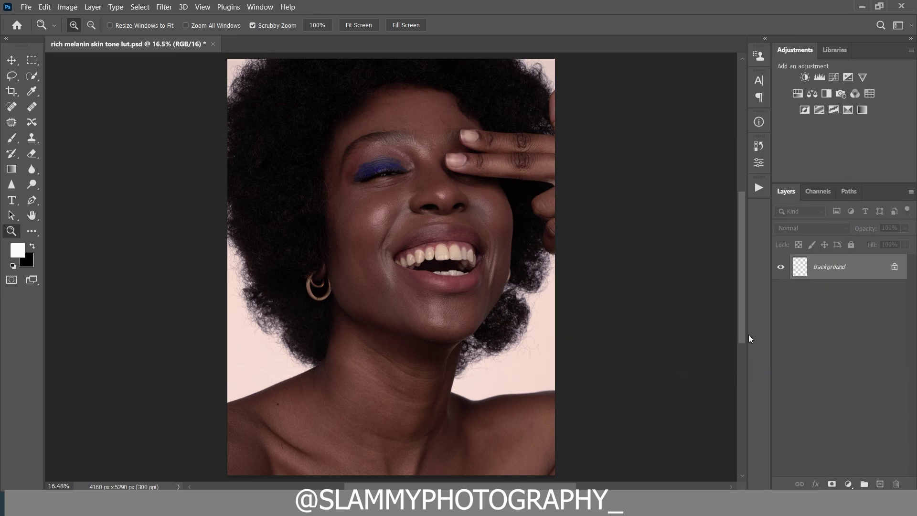
- Run the autoFix FS action and toggle the AutoFIX layer to compare around the nose
click(759, 188)
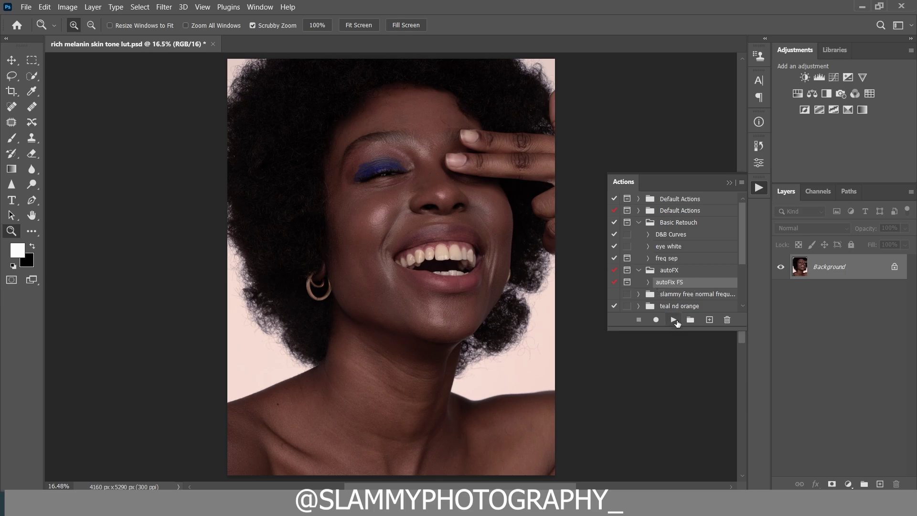
click(673, 320)
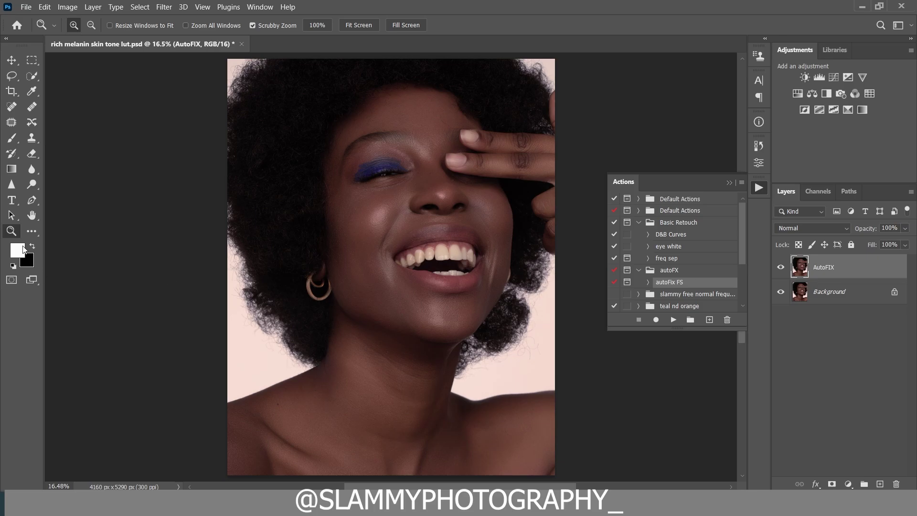
drag(398, 189, 427, 234)
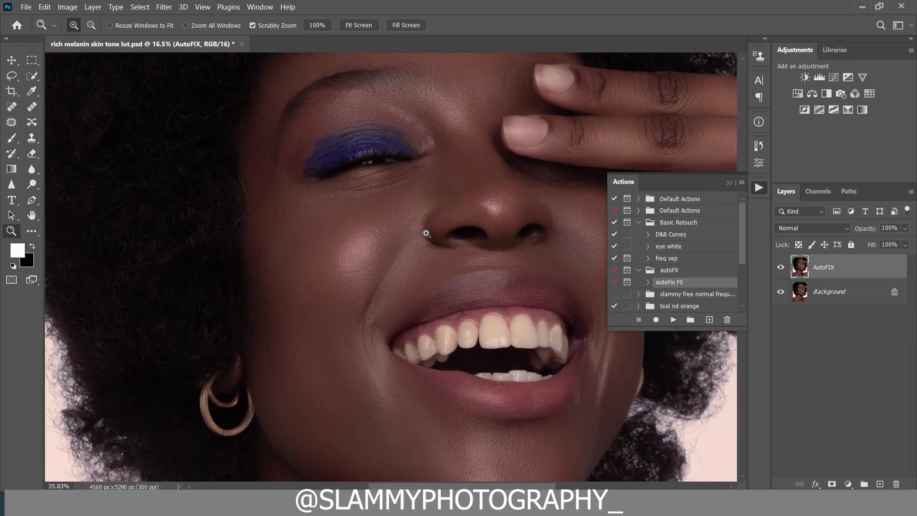
click(780, 269)
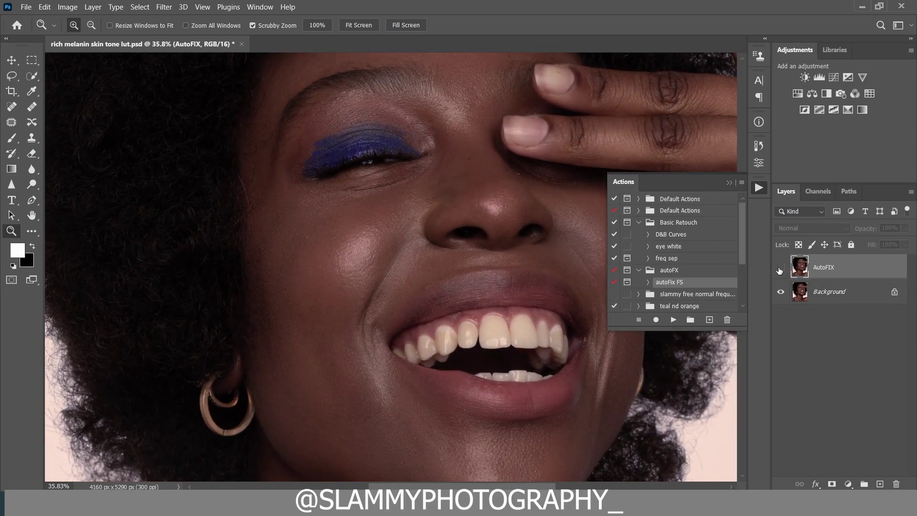
click(781, 268)
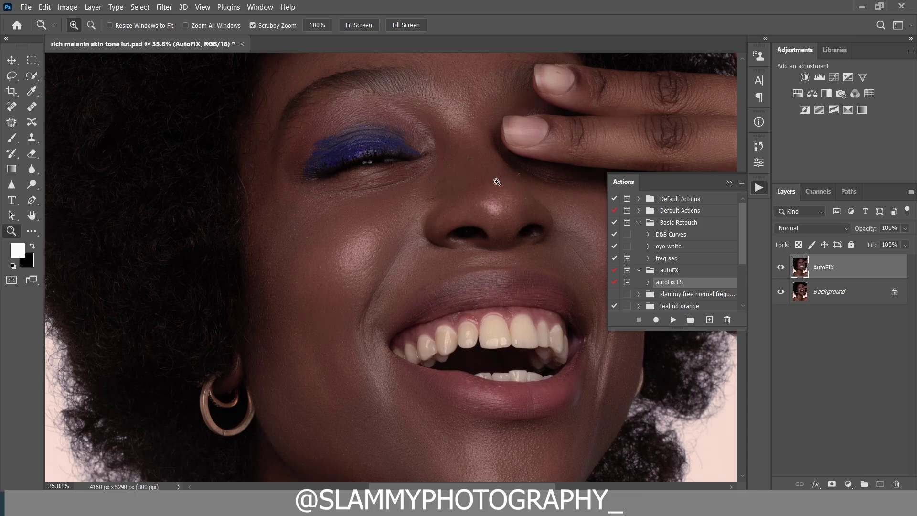
- Compare AutoFIX against the original around the eye, brow and mouth
drag(438, 201, 395, 281)
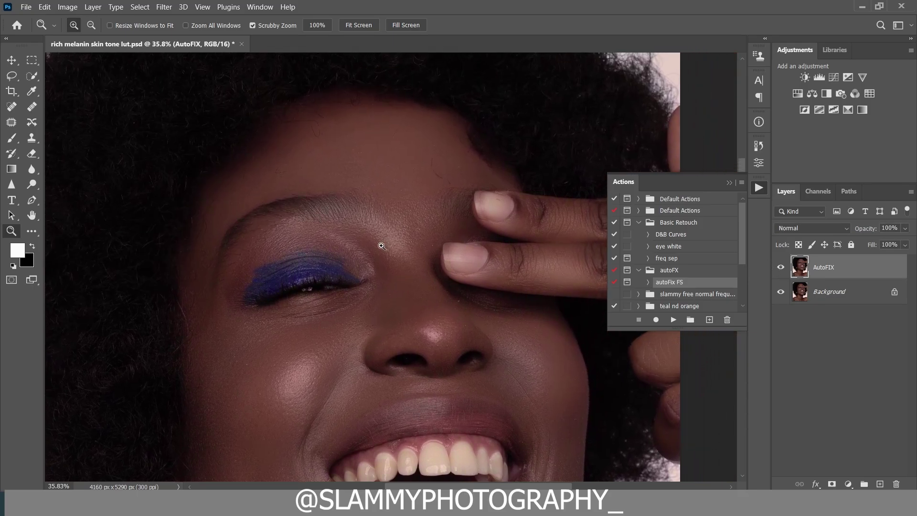
drag(377, 236, 395, 241)
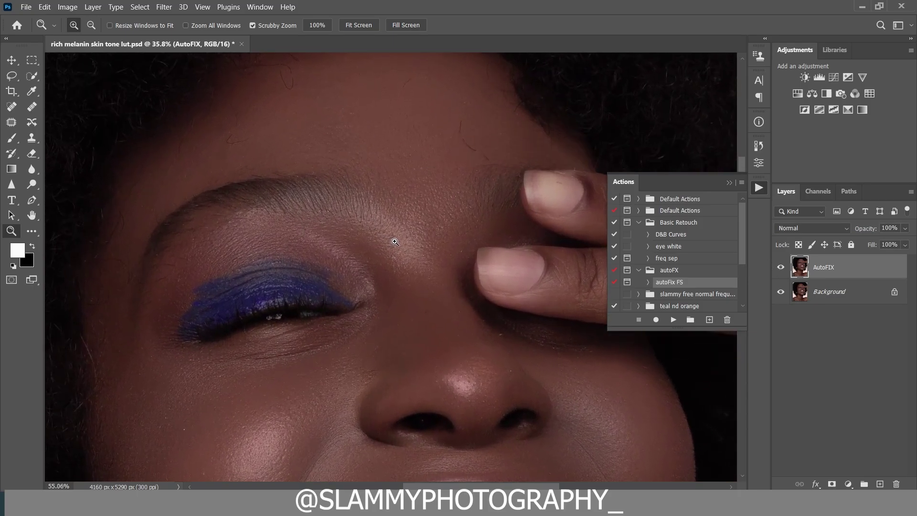
click(780, 271)
drag(328, 348, 385, 149)
click(781, 267)
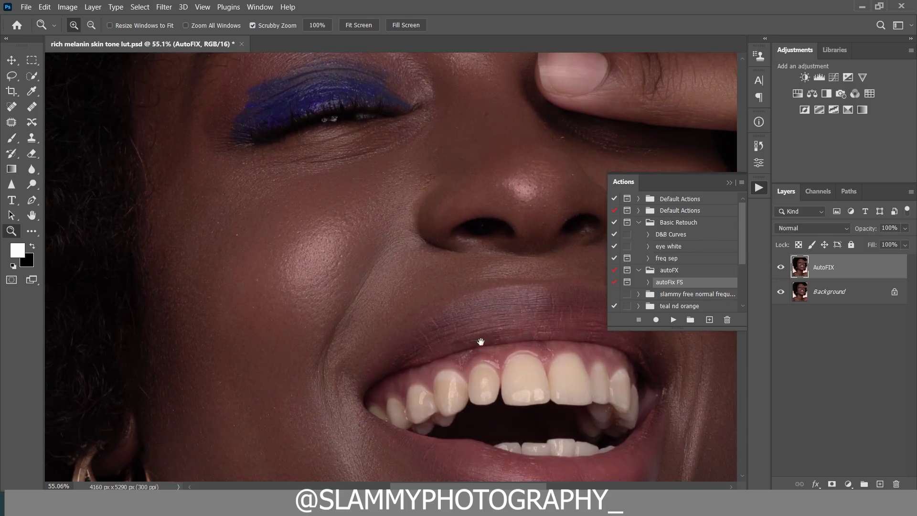
drag(459, 375, 370, 208)
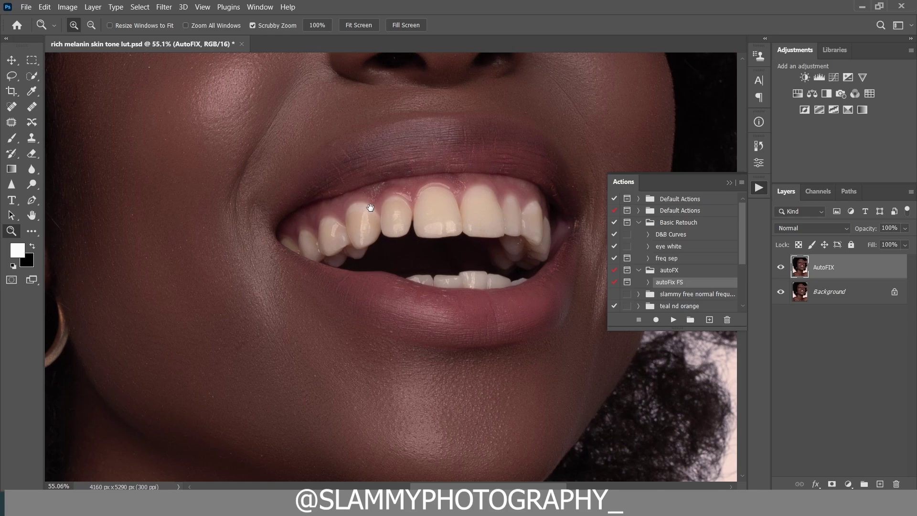
scroll(301, 368, down, 8)
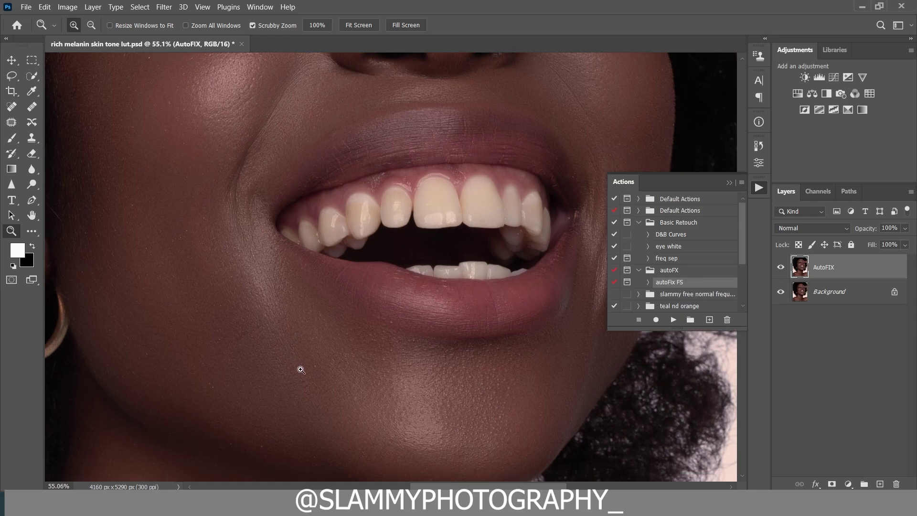
scroll(288, 388, down, 4)
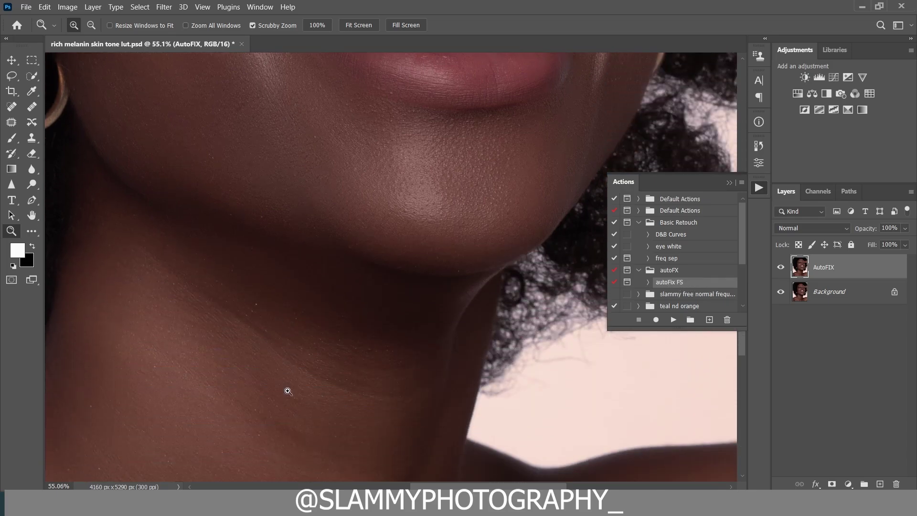
- Fit the image on screen and inspect the forehead and cheek up close
click(203, 7)
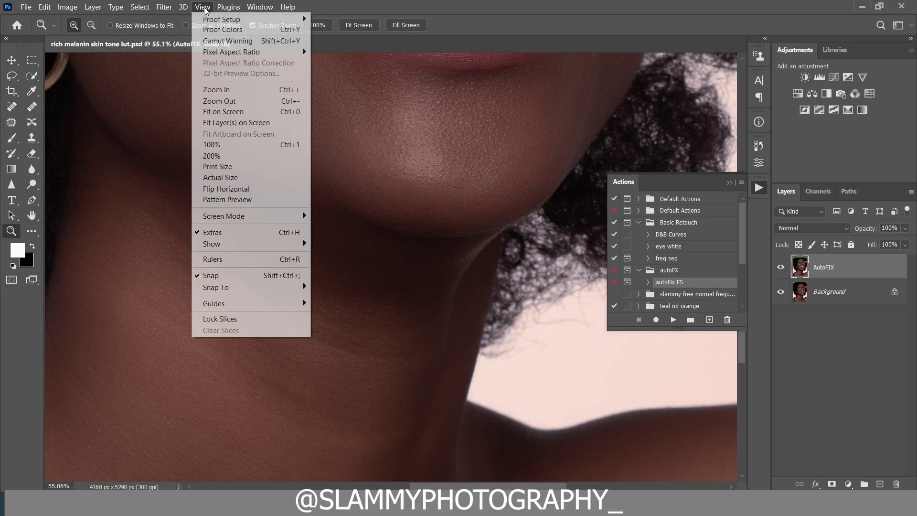
click(233, 112)
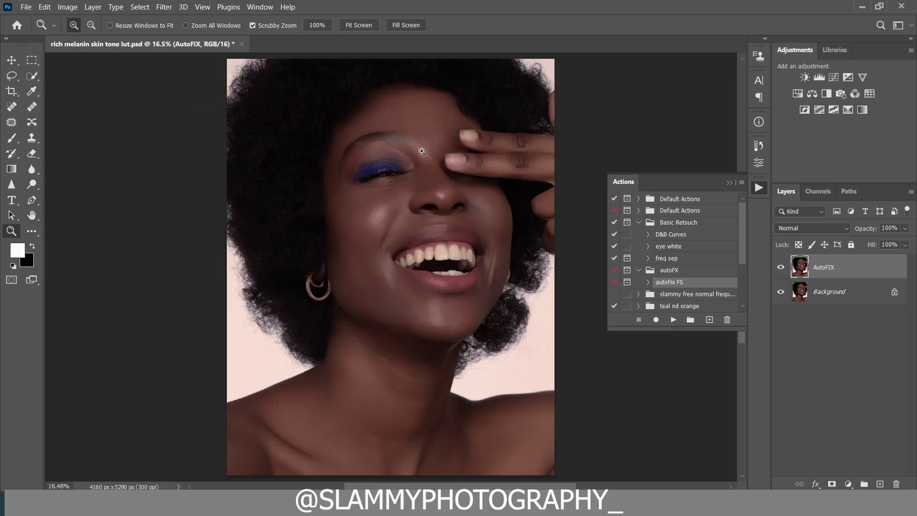
drag(424, 151, 441, 179)
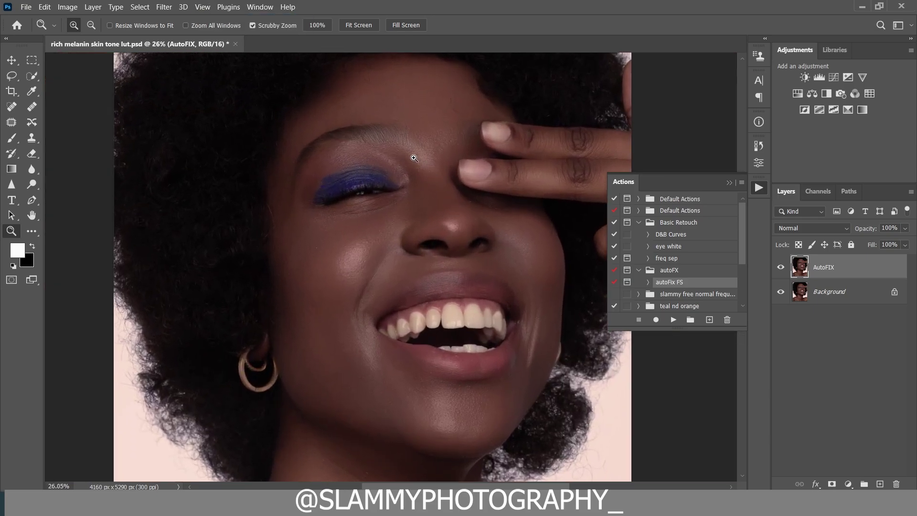
click(202, 6)
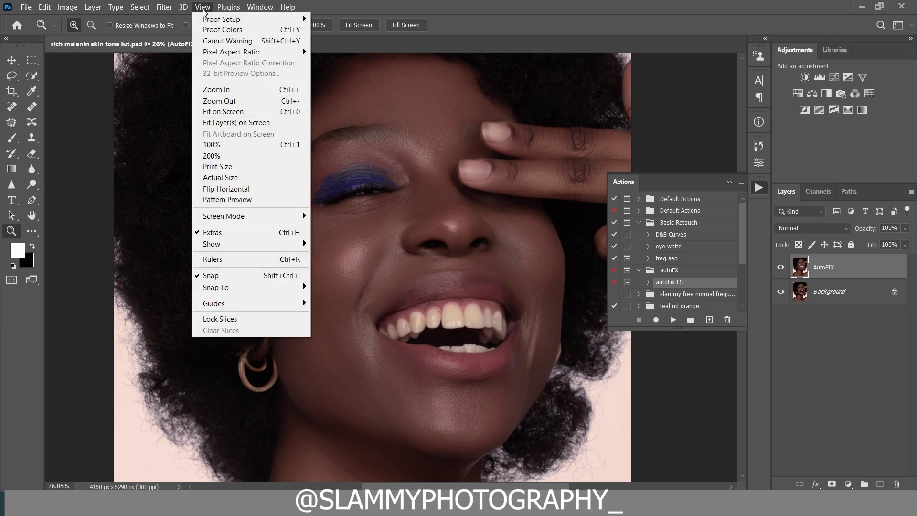
click(233, 111)
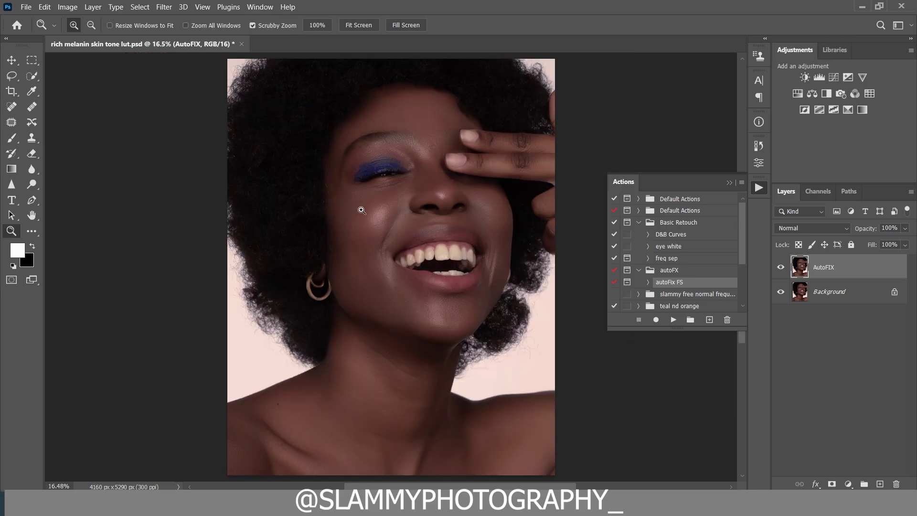
drag(366, 212, 395, 235)
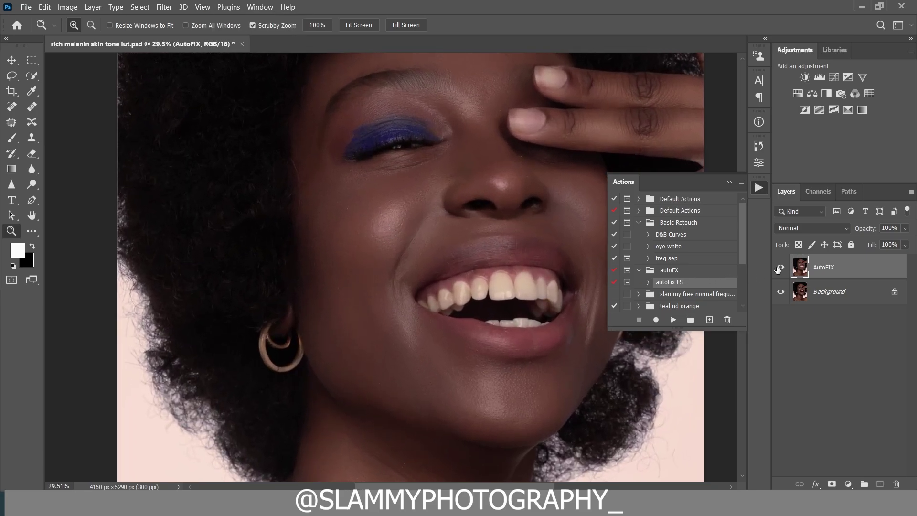
scroll(430, 239, down, 3)
- Check the forehead and nose bridge closely, then select the D&B Curves action
click(203, 6)
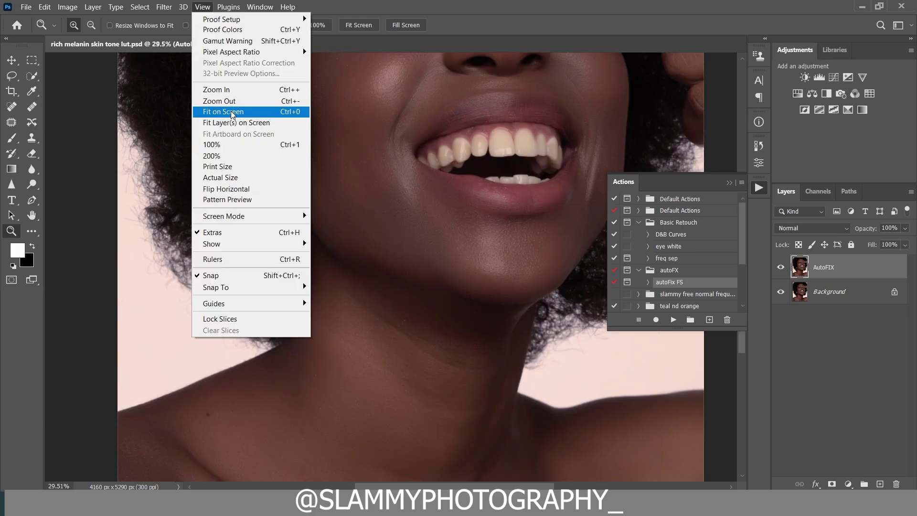
click(232, 114)
drag(412, 123, 436, 162)
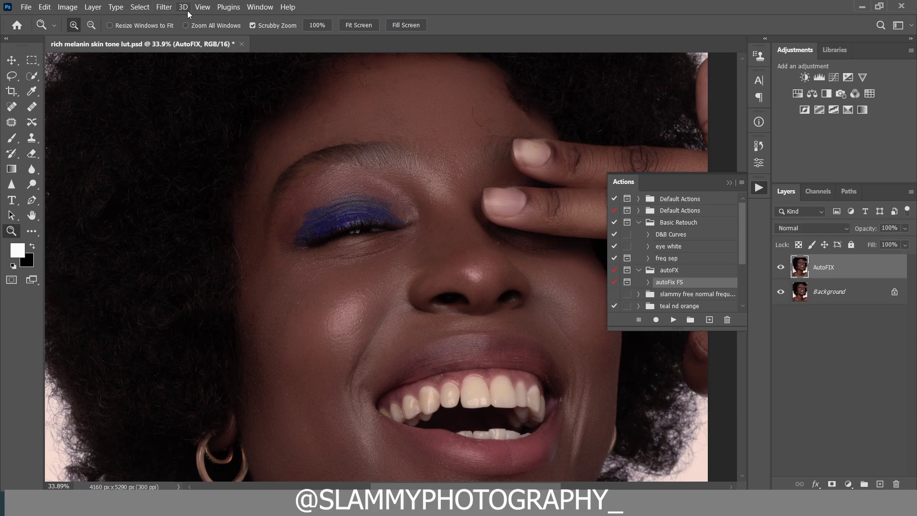
click(204, 7)
click(243, 112)
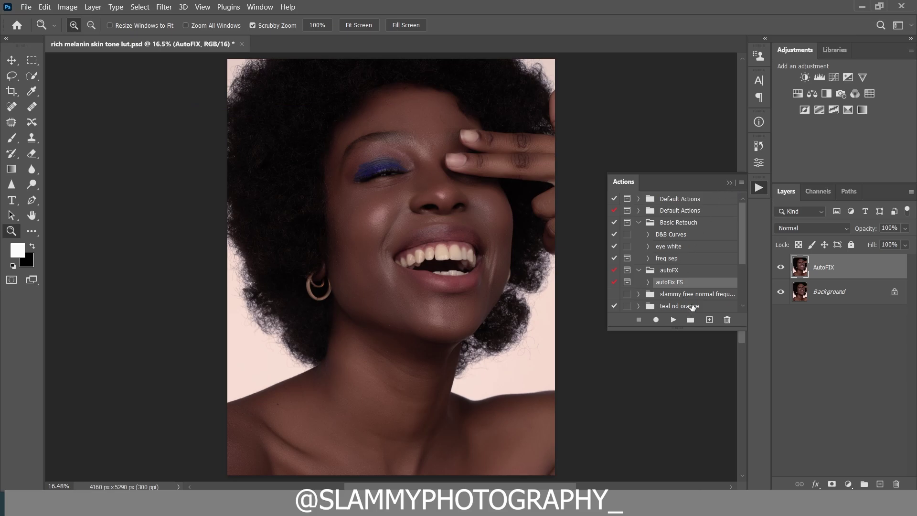
drag(424, 156, 444, 198)
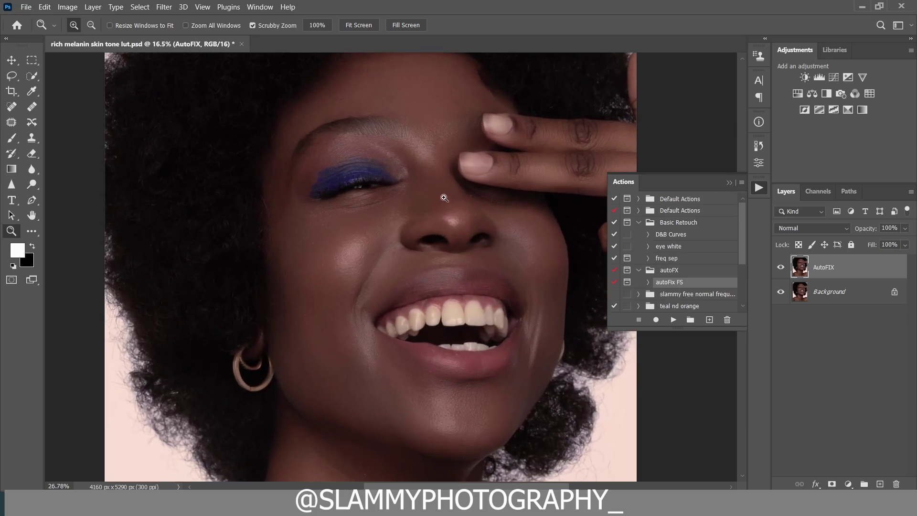
click(666, 234)
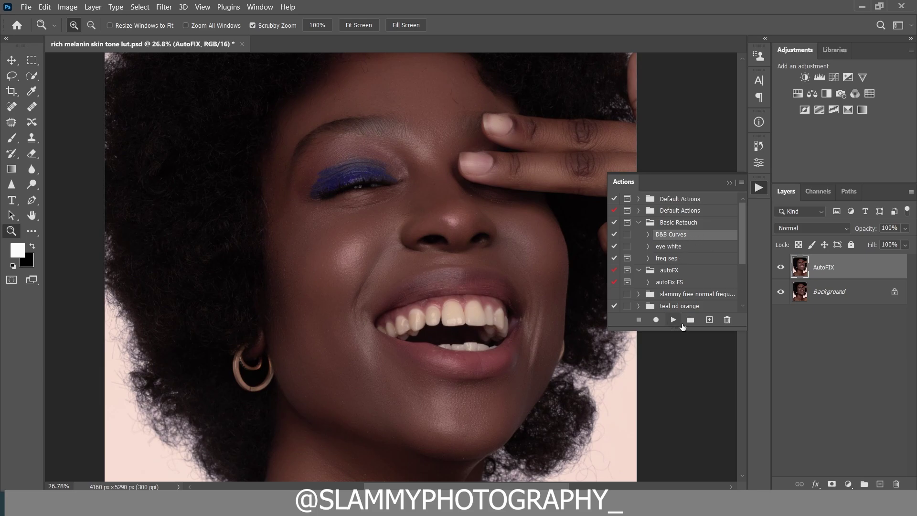
- Play D&B Curves, review the dodge and burn curves, and target the dodge mask
click(675, 321)
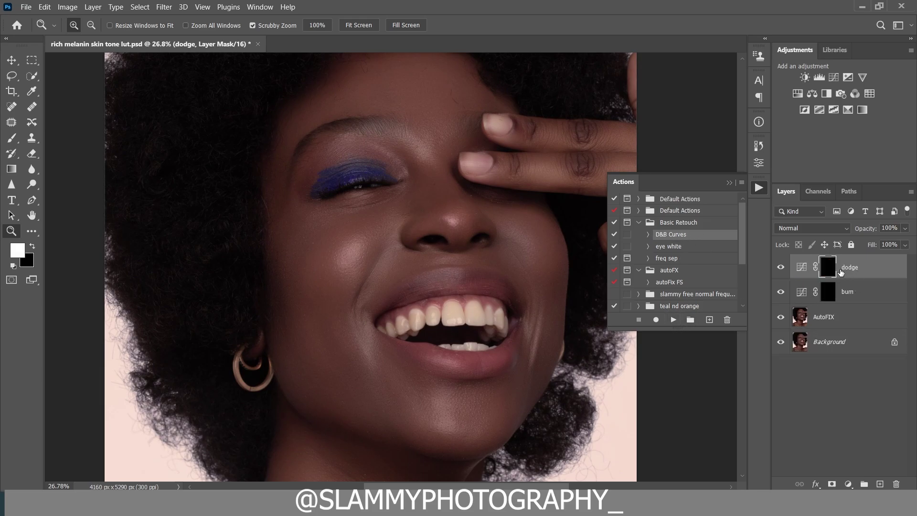
click(730, 183)
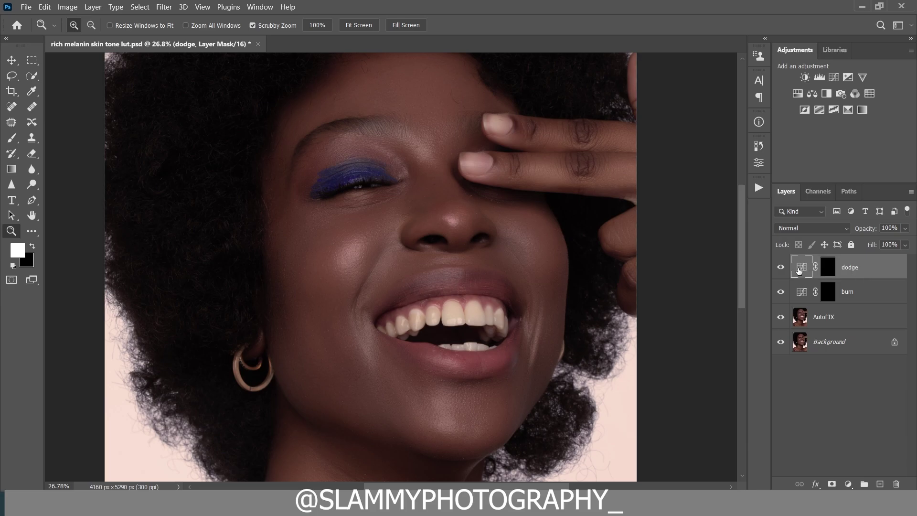
double_click(799, 270)
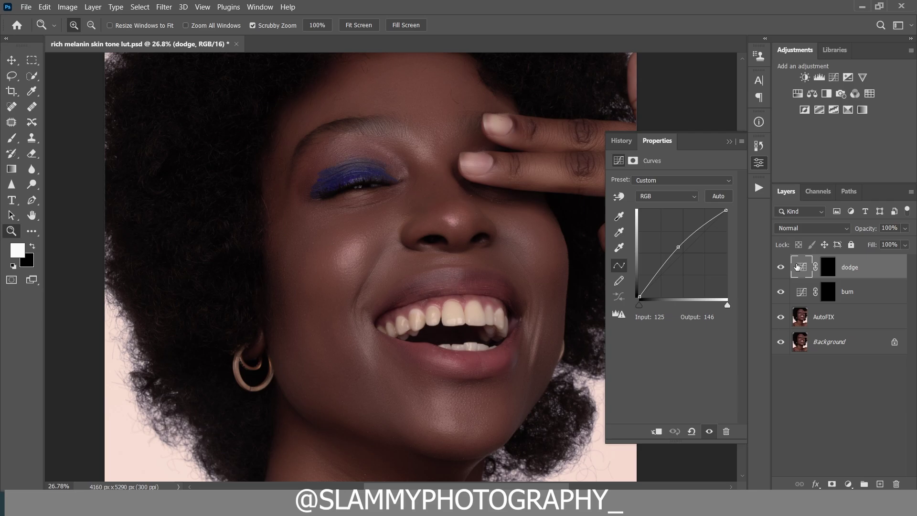
click(828, 292)
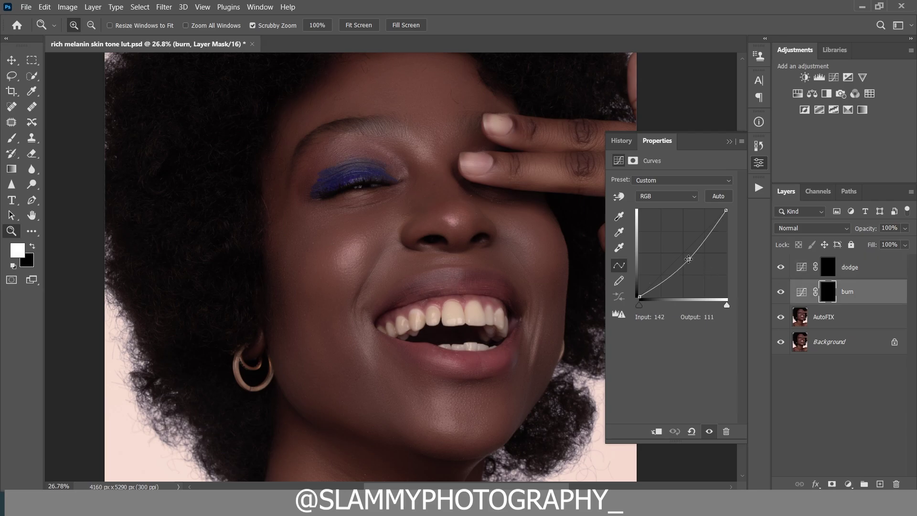
click(827, 270)
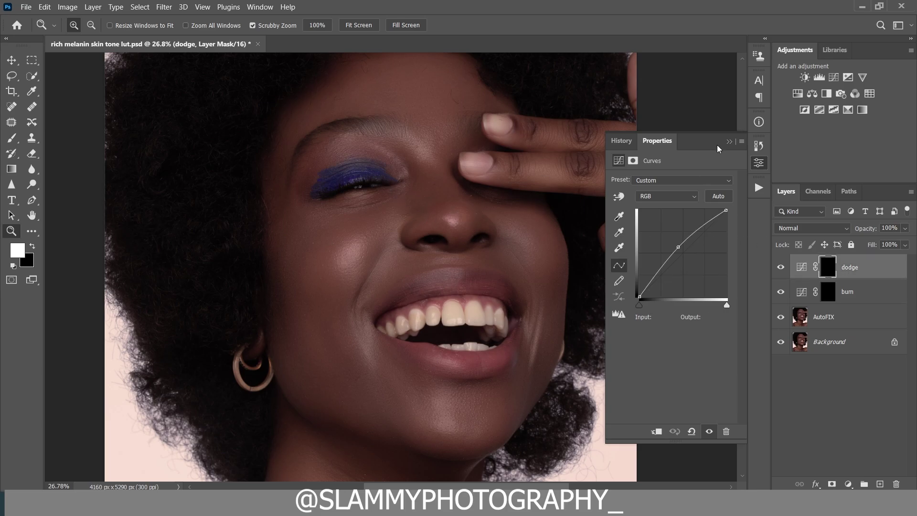
click(729, 141)
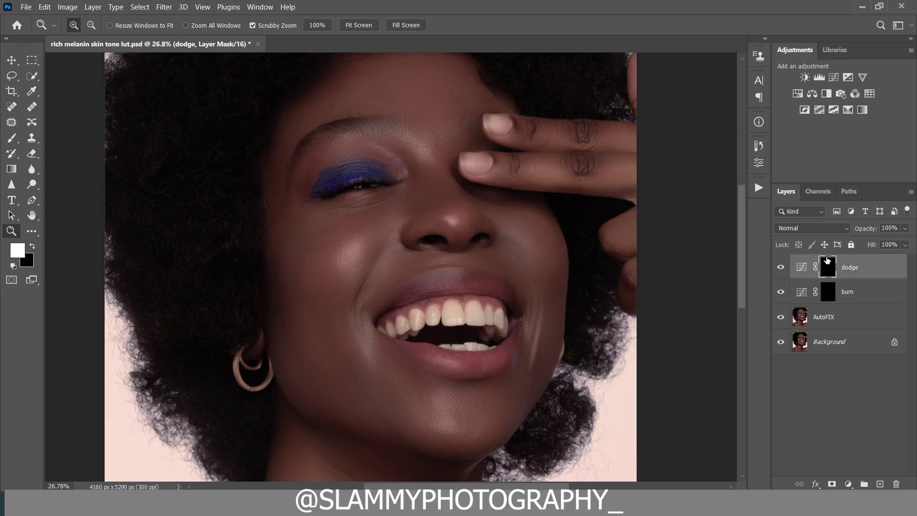
click(12, 138)
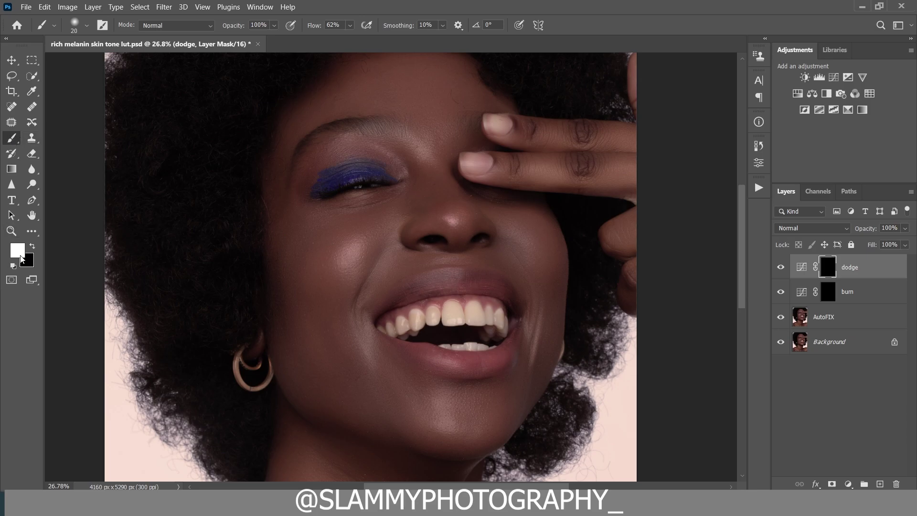
- Lower brush flow and resize the brush to dodge cheek, chin and nose highlights
drag(315, 27, 282, 44)
key(bracketright)
key(bracketright)
key(bracketright)
key(bracketright)
key(bracketright)
key(bracketright)
key(bracketright)
key(bracketright)
key(bracketright)
key(bracketright)
key(bracketright)
key(bracketright)
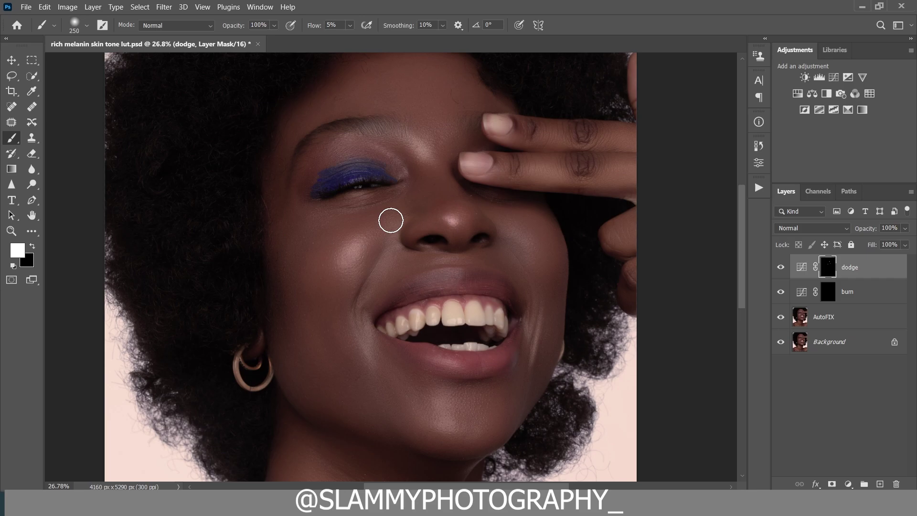
key(bracketright)
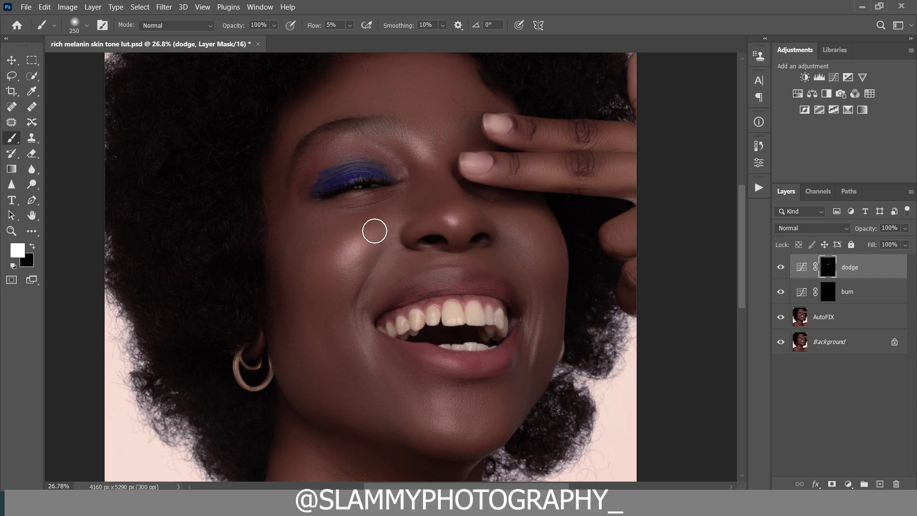
key(bracketright)
key(bracketright)
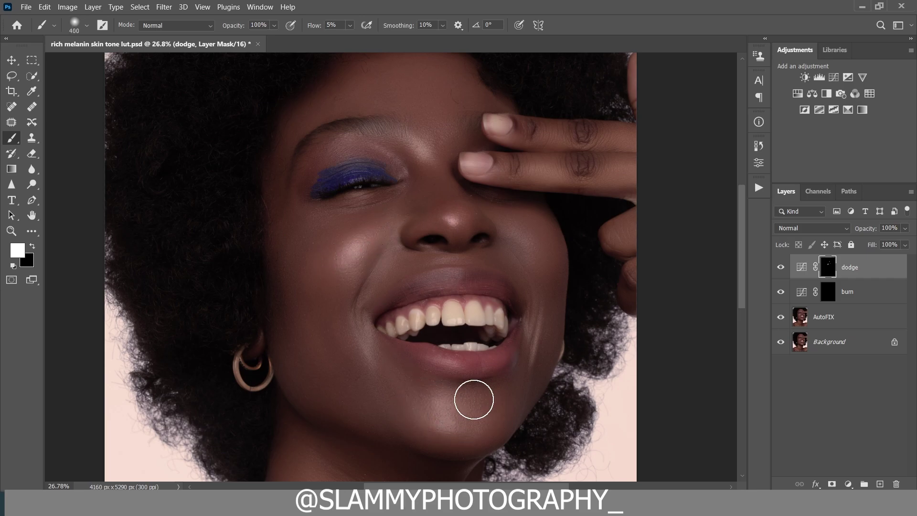
key(bracketleft)
key(bracketleft)
key(bracketleft)
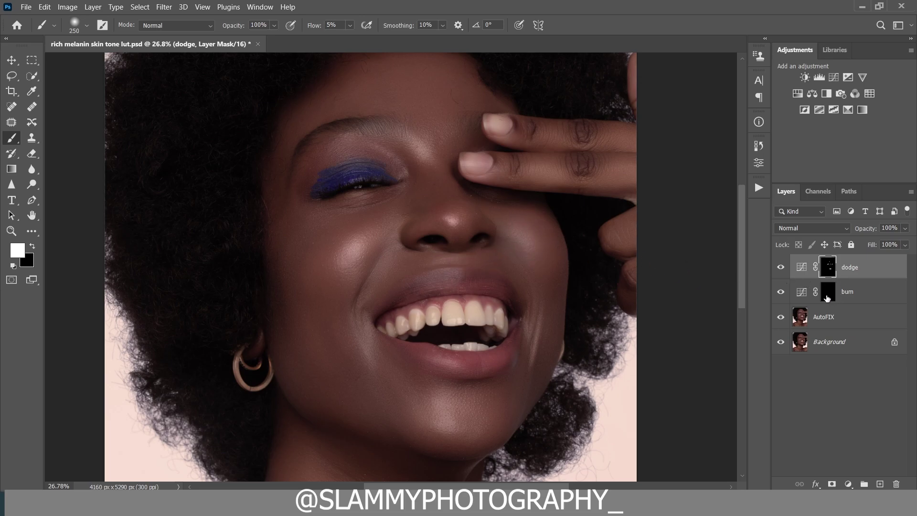
click(828, 297)
key(bracketleft)
key(bracketleft)
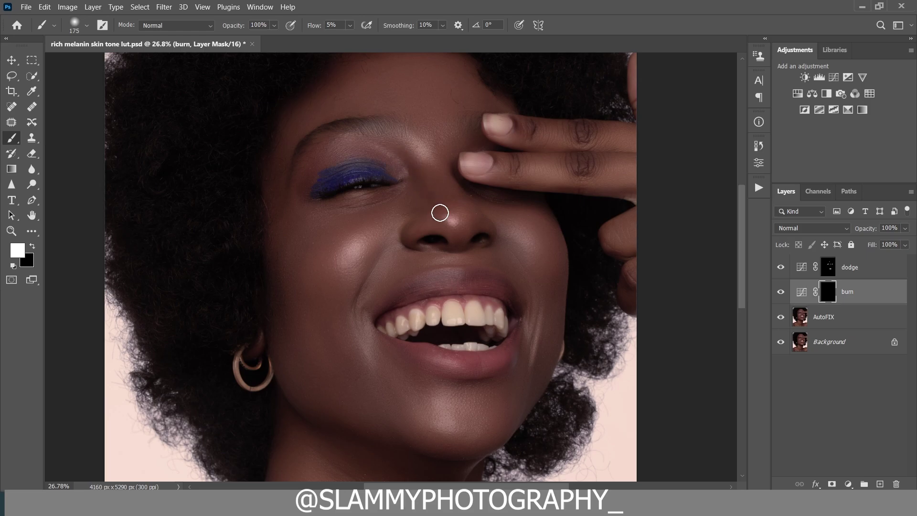
- Burn shadows along the outer cheek, jaw and temple, then fit the portrait on screen
key(bracketright)
key(bracketright)
key(bracketright)
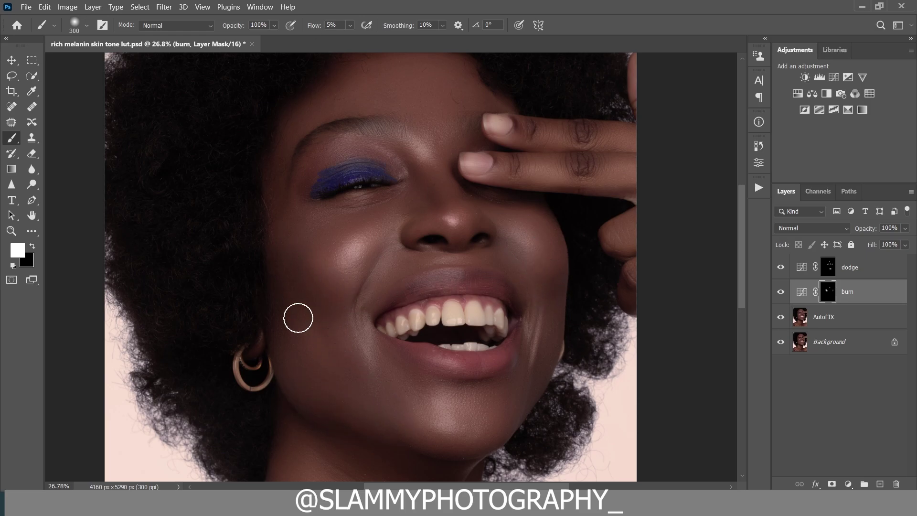
scroll(301, 293, up, 3)
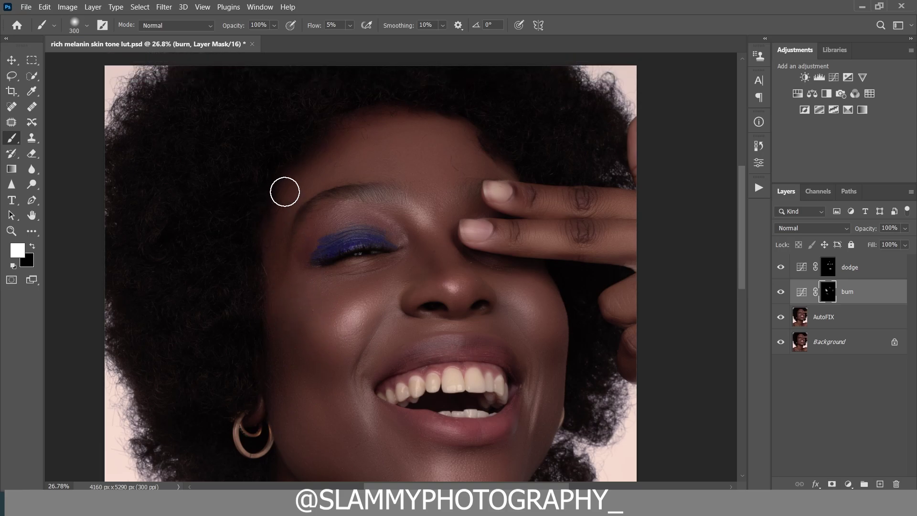
click(203, 7)
click(224, 110)
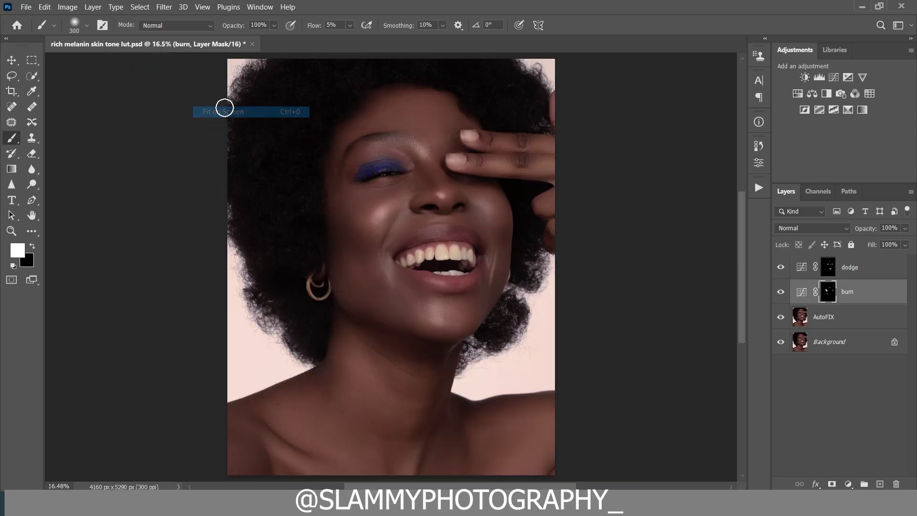
- Compare the dodge and burn layers, then feather the dodge mask to 13.1 px
click(780, 292)
click(780, 292)
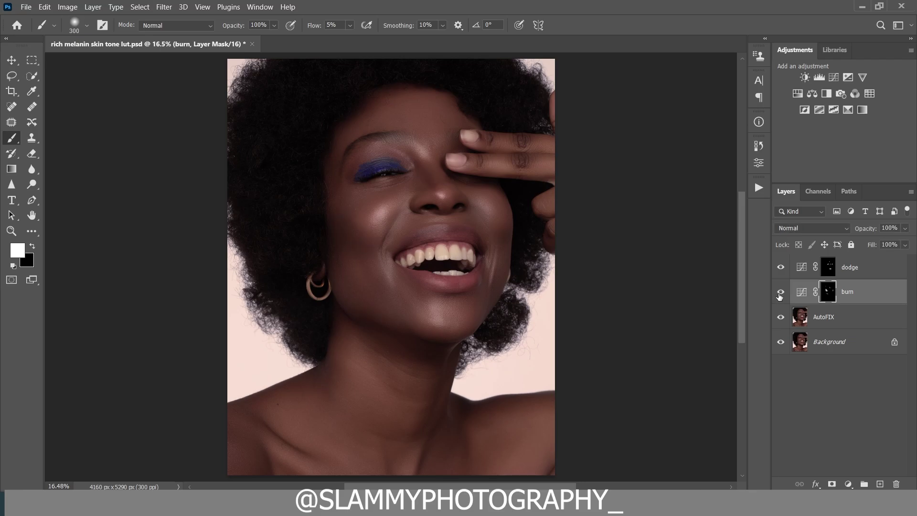
click(782, 270)
click(782, 269)
click(831, 276)
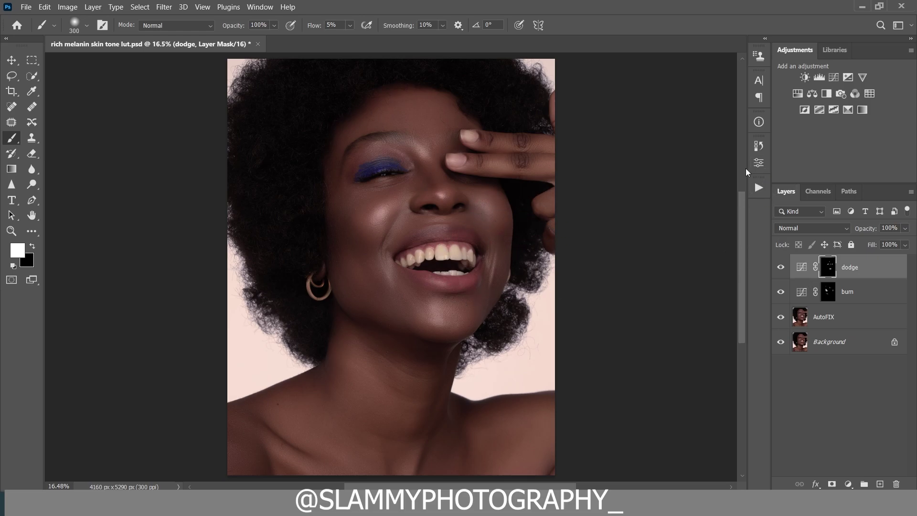
click(758, 163)
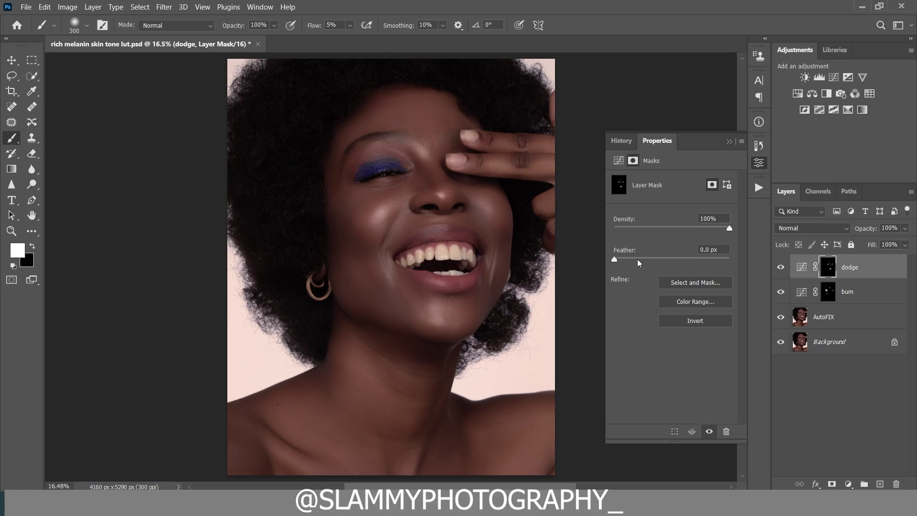
drag(637, 259, 660, 259)
- Feather the burn mask to 49.2 px and compare both layers zoomed on the face
click(828, 294)
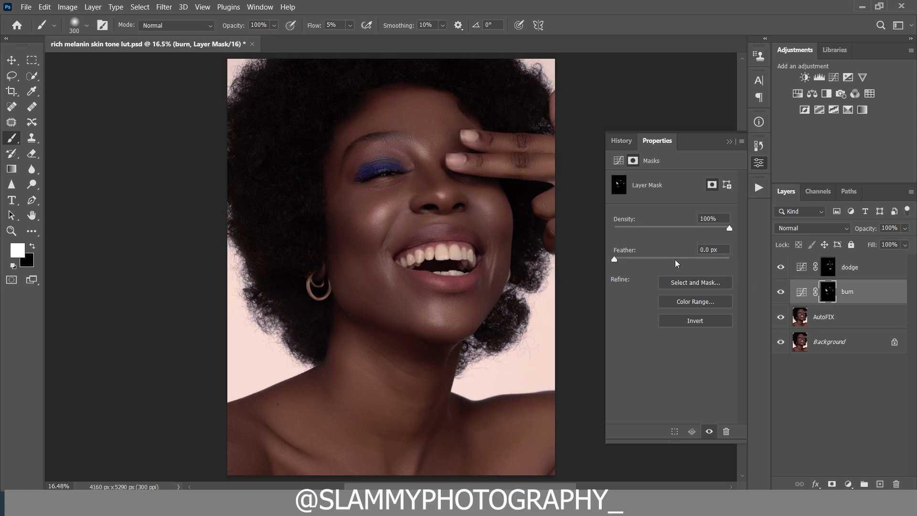
click(677, 259)
click(12, 231)
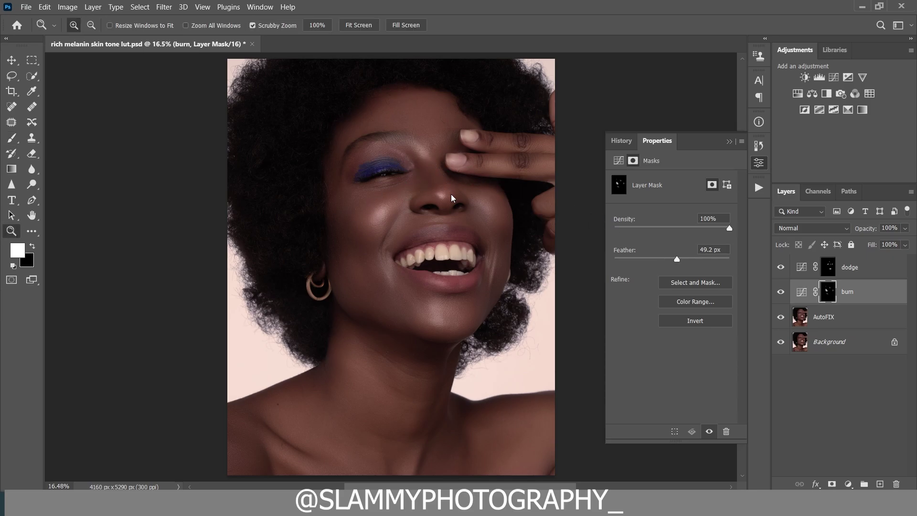
drag(453, 197, 417, 204)
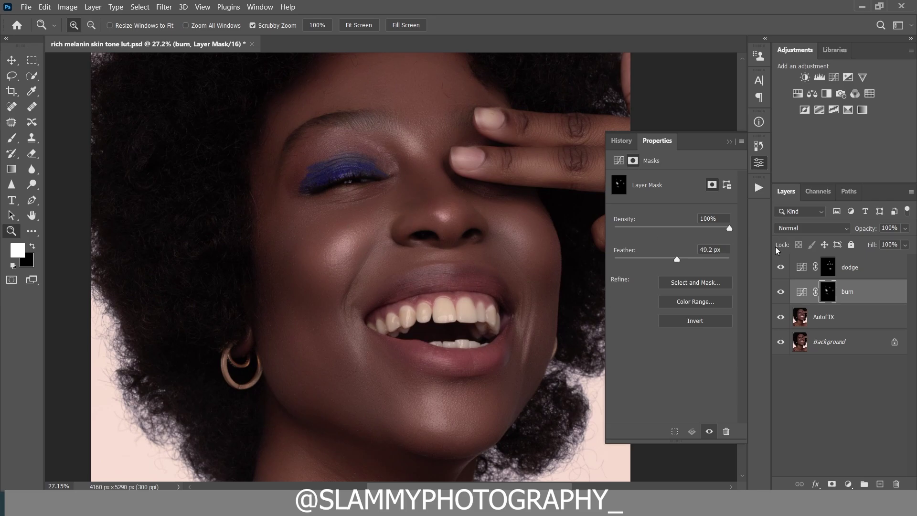
click(782, 293)
click(782, 293)
click(781, 269)
click(781, 269)
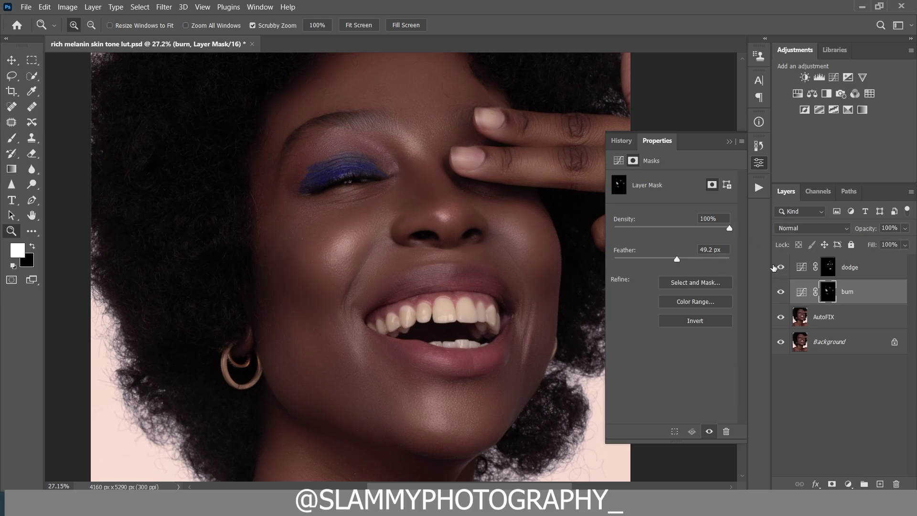
- Lower the dodge layer opacity to 93% and check the mouth and teeth up close
click(866, 271)
drag(869, 232, 859, 231)
click(867, 300)
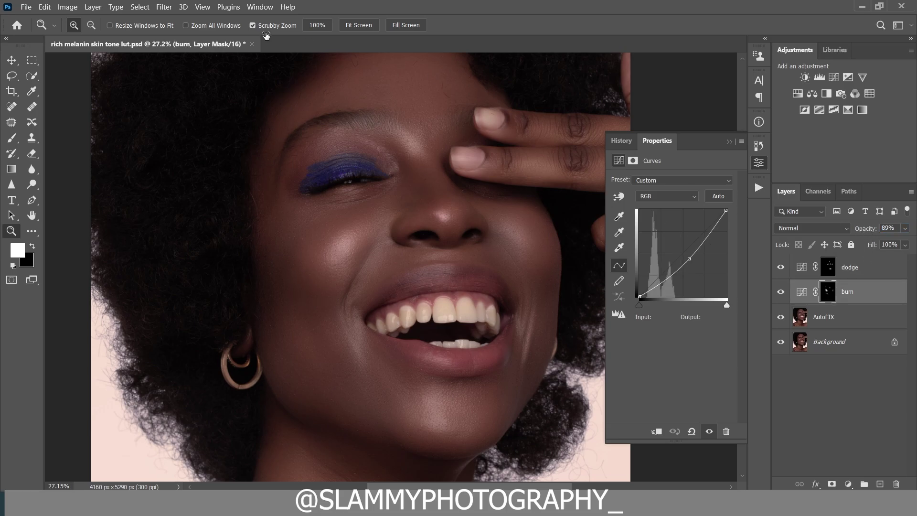
click(202, 7)
click(224, 114)
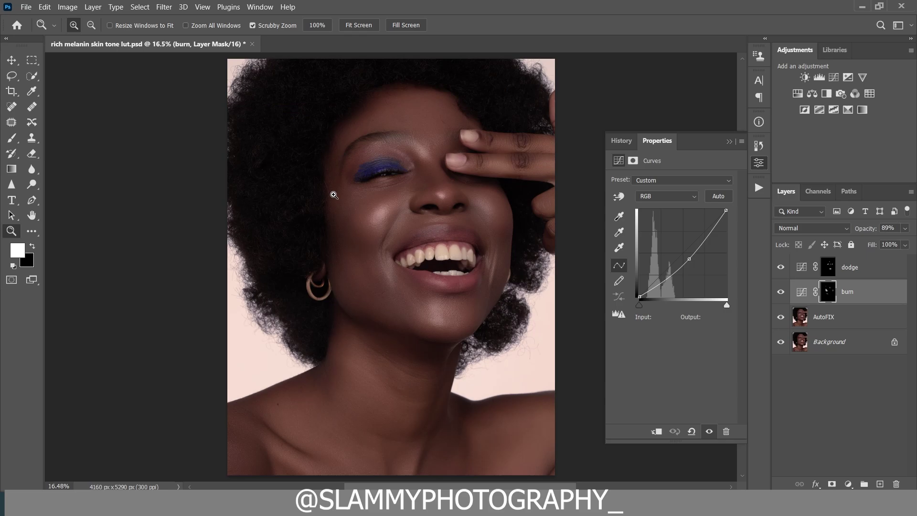
drag(455, 239, 476, 274)
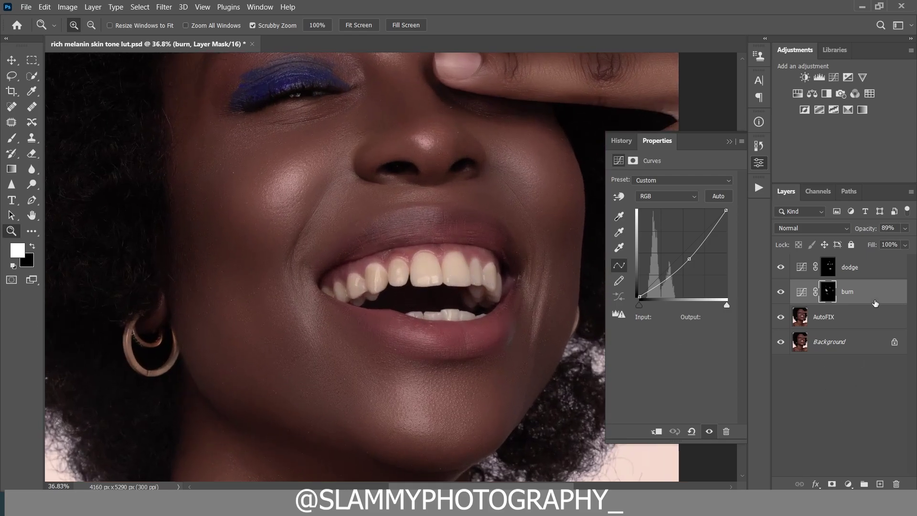
click(863, 268)
click(849, 484)
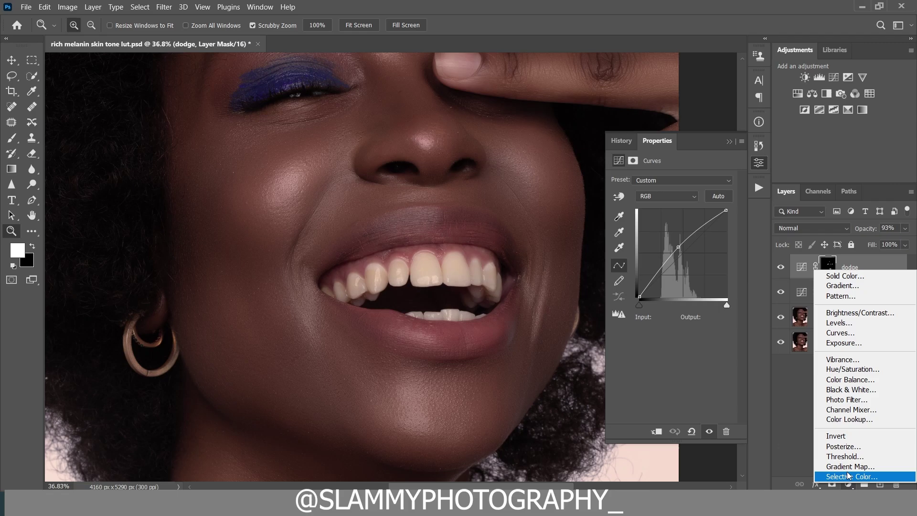
- Add a Hue/Saturation layer and set Reds to saturation -64, lightness +38
click(843, 371)
click(619, 196)
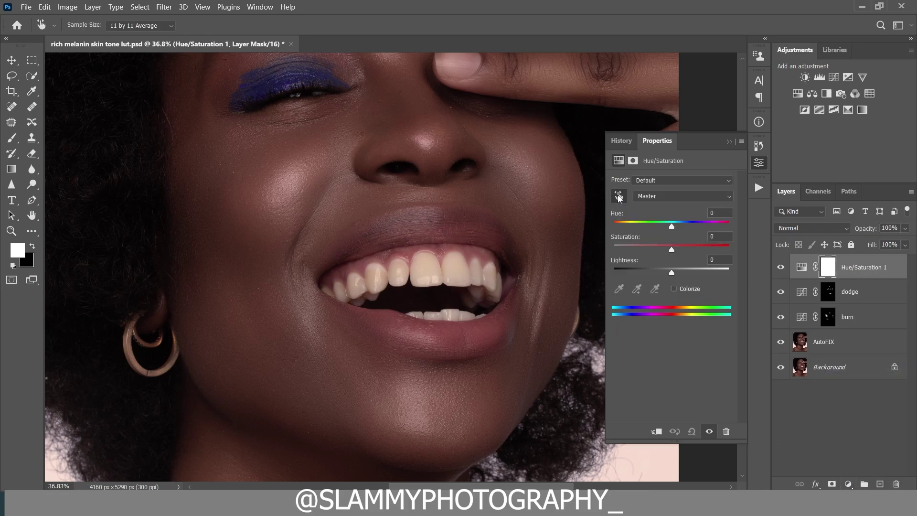
click(428, 274)
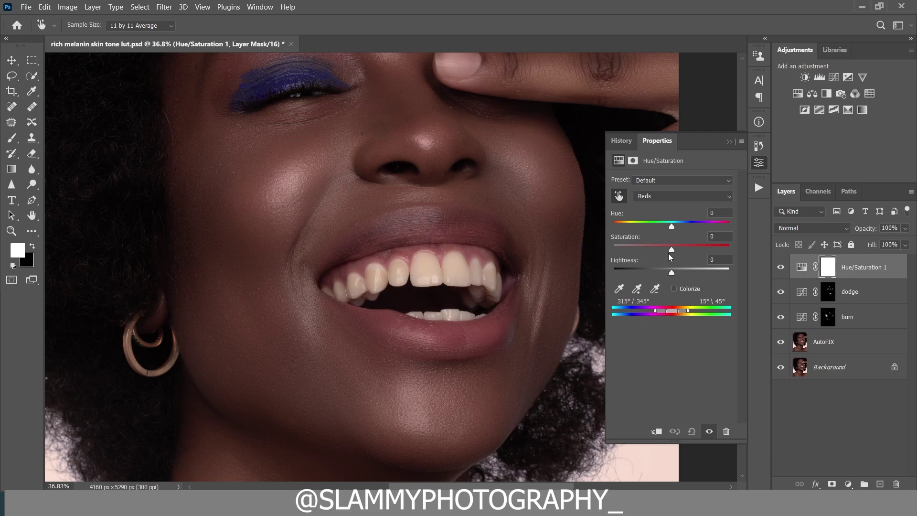
drag(671, 252, 693, 273)
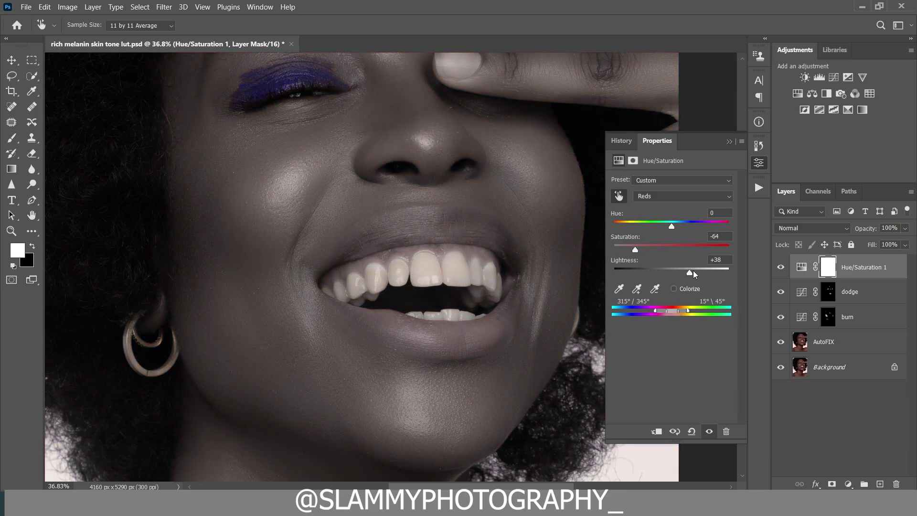
- Set Yellows to saturation -68, lightness +58, and invert the layer mask to black
click(662, 201)
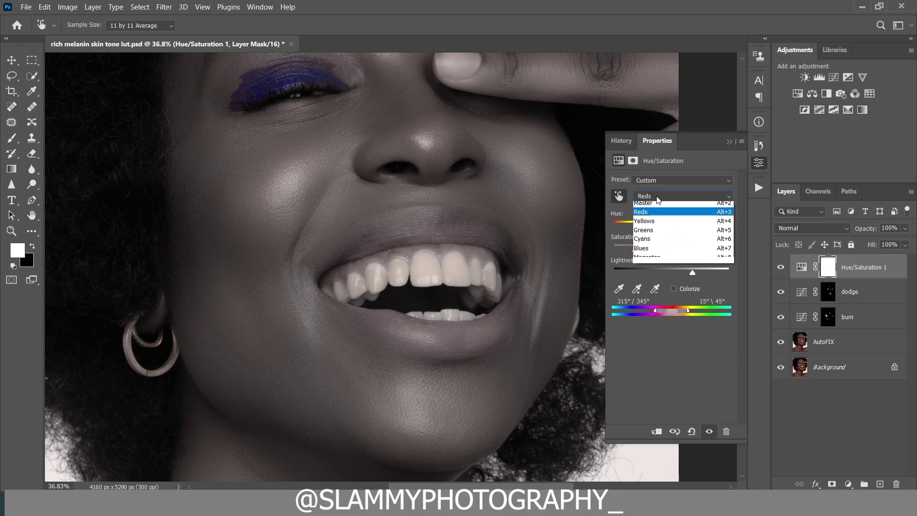
click(659, 206)
drag(636, 250, 633, 251)
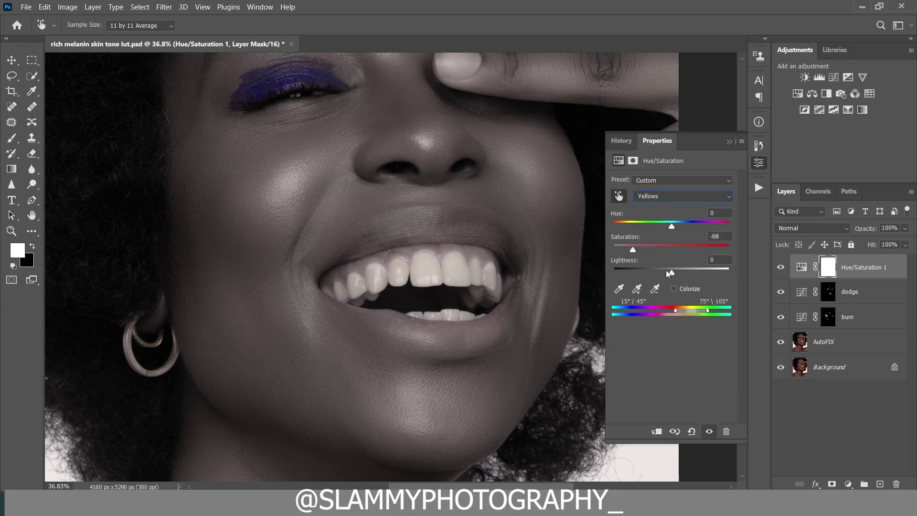
drag(672, 272, 706, 273)
key(ctrl+i)
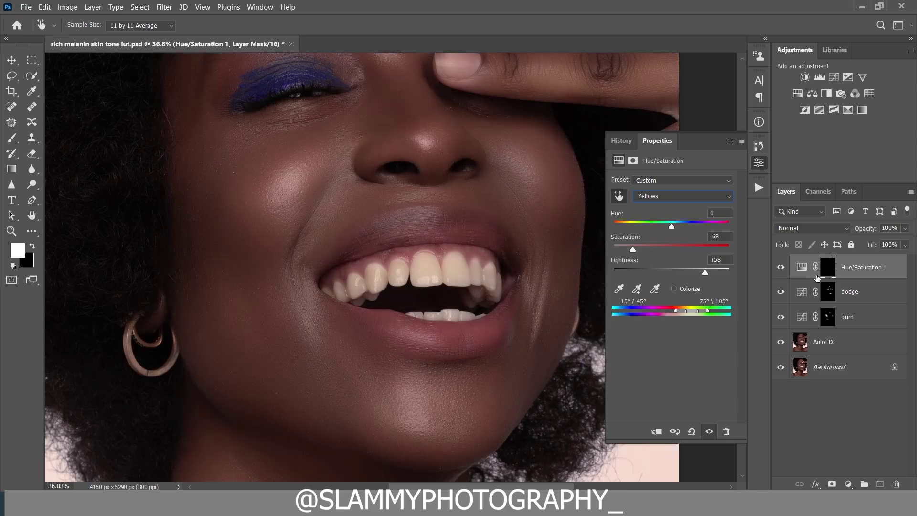
click(730, 141)
click(11, 138)
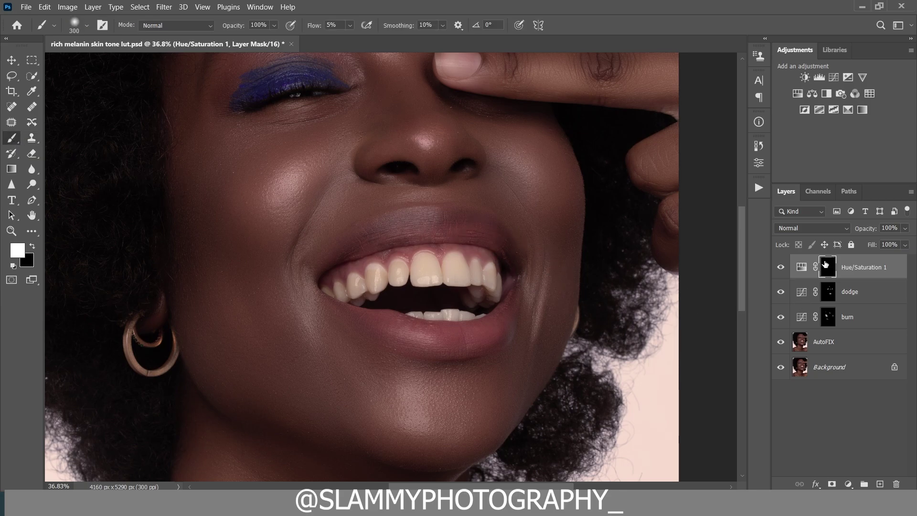
- Paint white into the Hue/Saturation 1 mask over the upper and lower teeth with a small, higher-flow brush
key(bracketleft)
key(bracketleft)
key(bracketleft)
key(bracketleft)
key(bracketleft)
mouse_move(429, 264)
mouse_down()
mouse_move(415, 278)
mouse_move(413, 262)
mouse_move(393, 268)
mouse_move(404, 274)
mouse_move(391, 286)
mouse_move(335, 292)
mouse_move(351, 284)
mouse_move(375, 294)
mouse_move(397, 275)
mouse_move(463, 263)
mouse_move(497, 275)
mouse_move(493, 294)
mouse_move(474, 298)
mouse_move(476, 314)
mouse_move(409, 314)
mouse_move(486, 312)
mouse_up()
key(bracketleft)
key(bracketleft)
key(bracketleft)
key(bracketleft)
mouse_move(473, 266)
mouse_down()
mouse_move(456, 279)
mouse_move(465, 266)
mouse_move(375, 277)
mouse_move(408, 264)
mouse_up()
key(bracketright)
key(bracketright)
key(bracketright)
drag(315, 26, 324, 31)
key(bracketright)
key(bracketright)
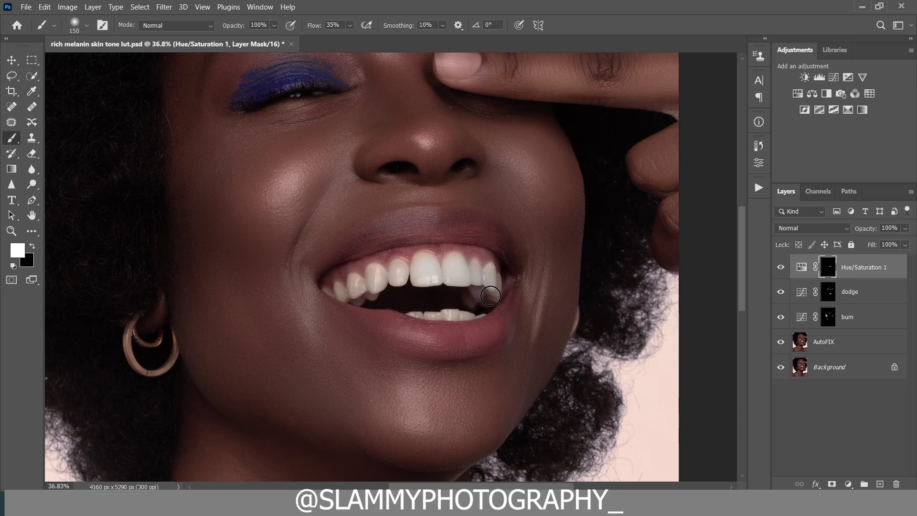
key(bracketleft)
key(bracketleft)
key(bracketleft)
key(bracketleft)
click(203, 7)
click(234, 111)
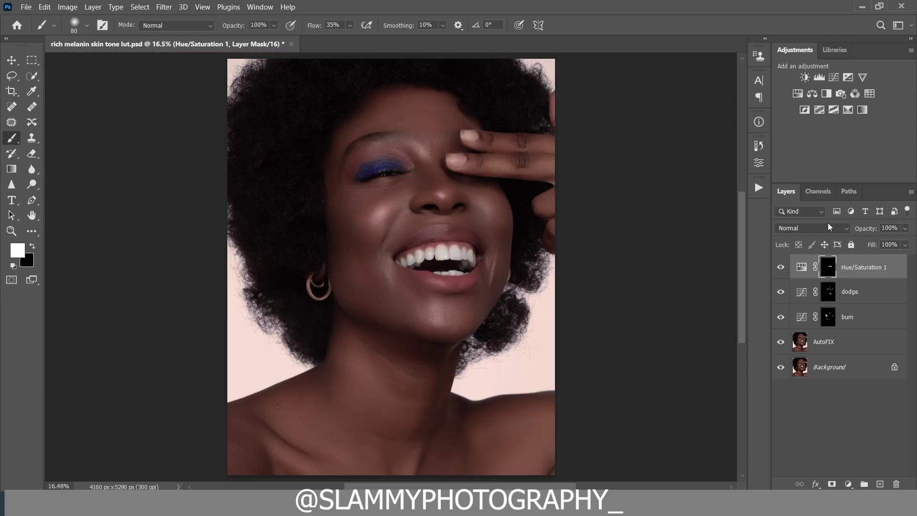
- Add a Color Lookup layer loading the For Darkskin 2.CUBE 3D LUT from the luts folder
click(849, 484)
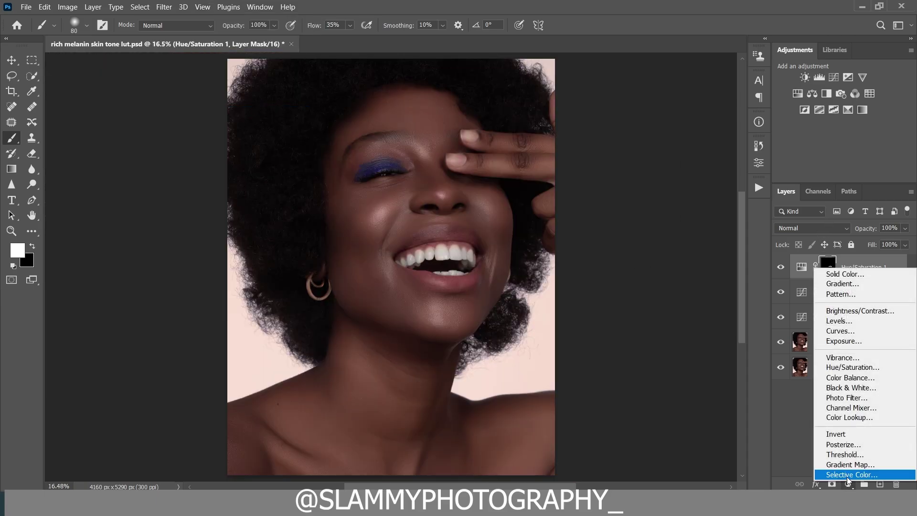
click(852, 418)
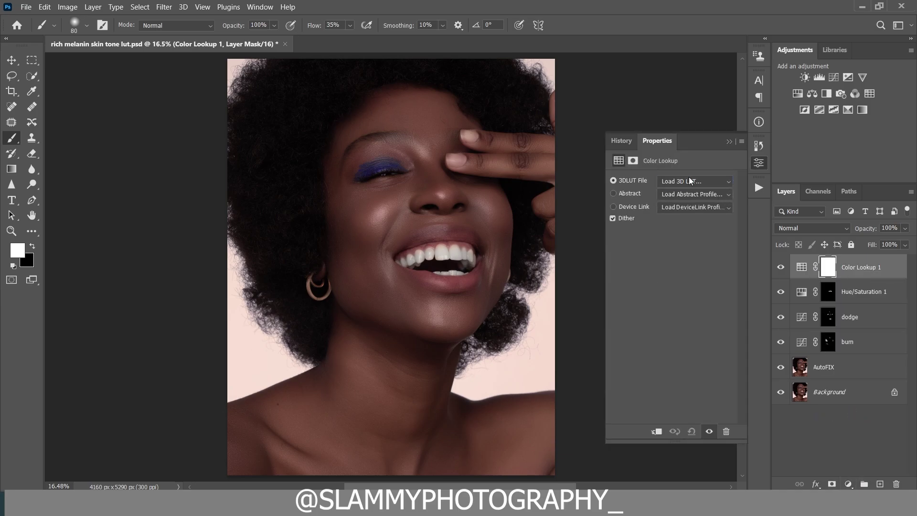
click(690, 181)
click(692, 13)
scroll(530, 293, up, 1)
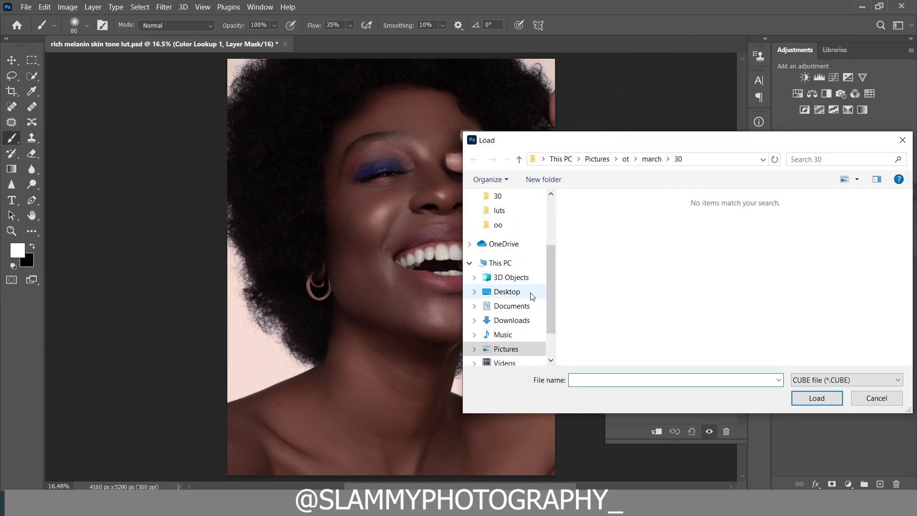
click(514, 210)
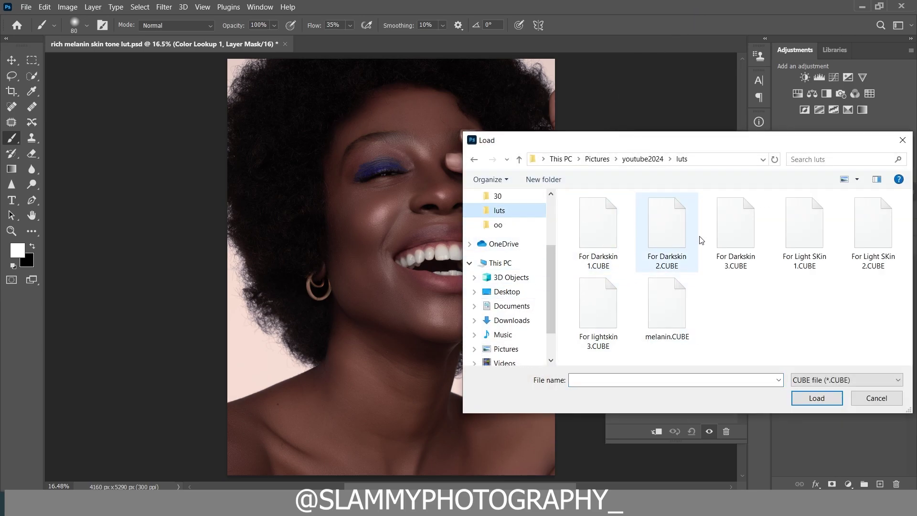
click(672, 239)
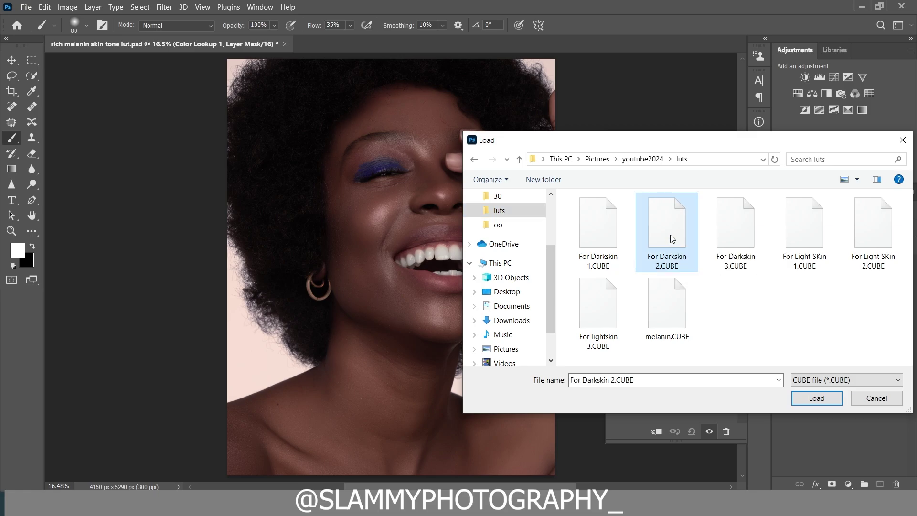
click(817, 398)
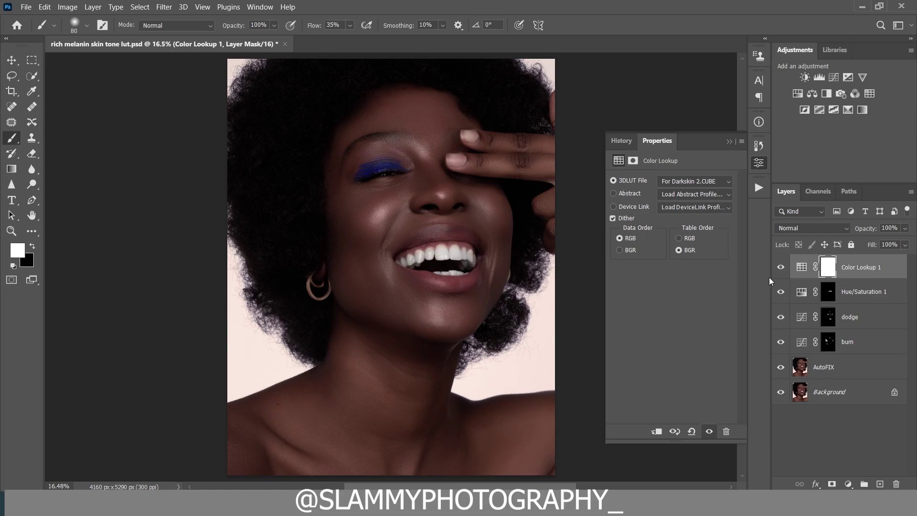
- Toggle the Color Lookup 1 layer off and on, zoomed into the face, to compare skin tones
click(782, 268)
click(781, 267)
click(11, 231)
drag(440, 182, 444, 210)
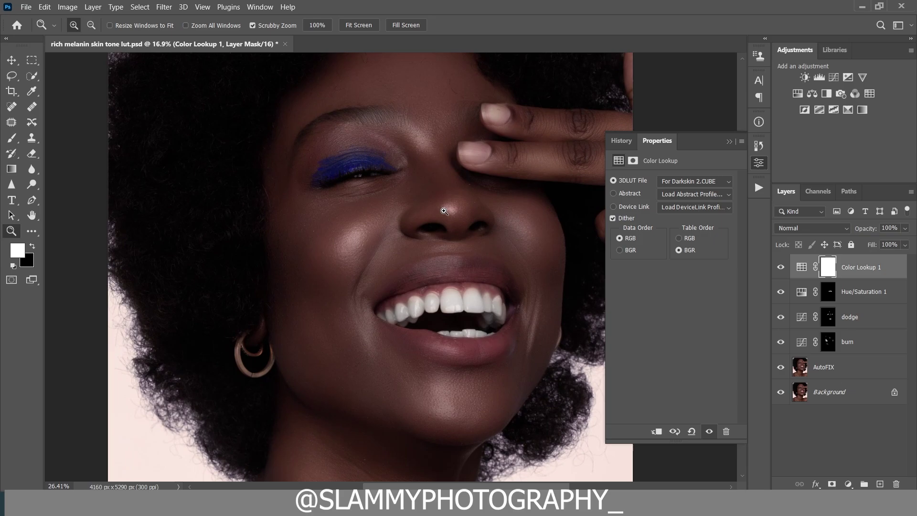
click(781, 267)
click(782, 268)
click(203, 7)
click(241, 112)
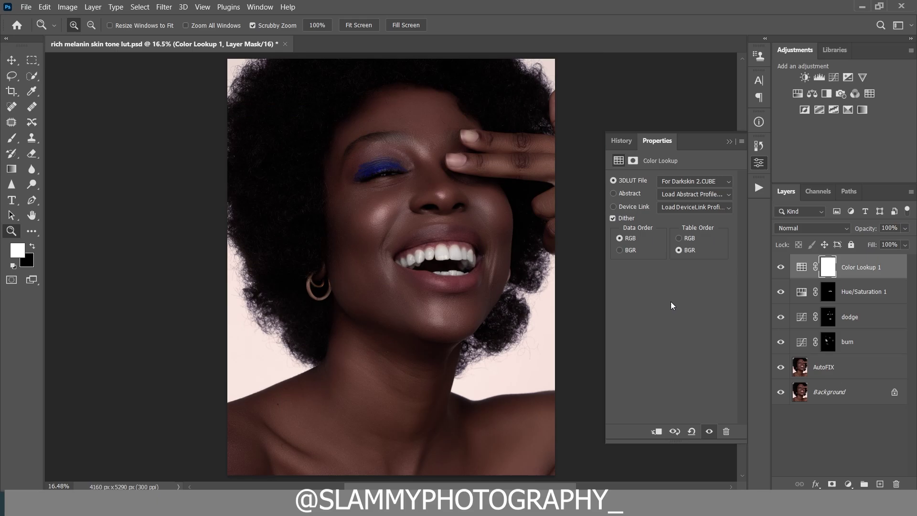
- Add a Levels layer with input levels 5, 1.06, 249, blended in Luminosity mode
click(848, 484)
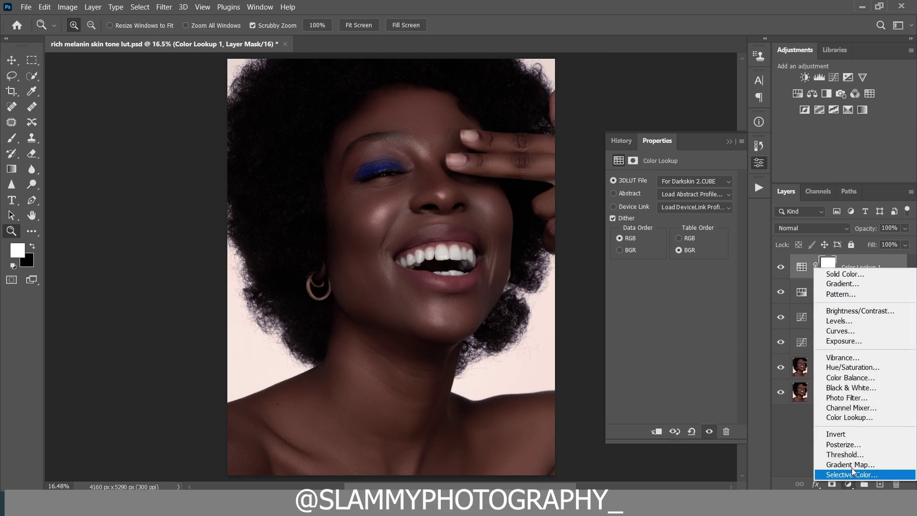
click(844, 328)
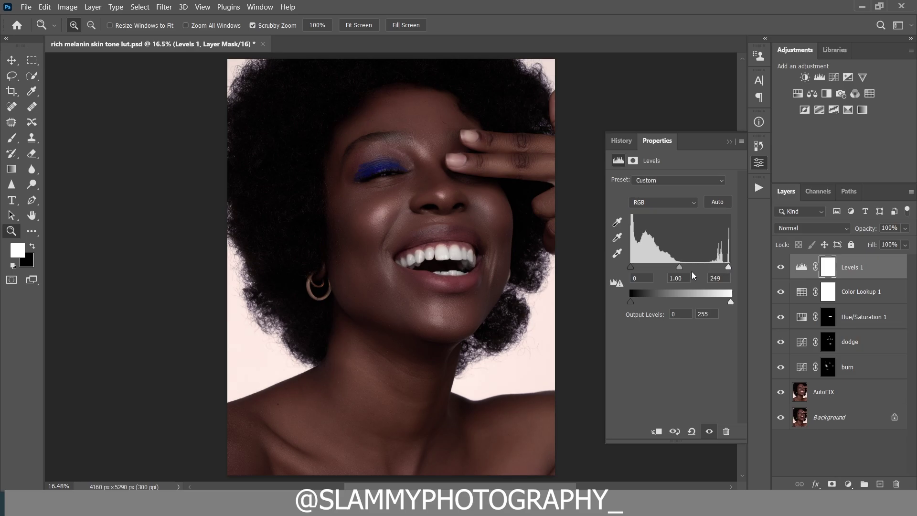
drag(635, 271, 636, 270)
drag(681, 271, 682, 271)
click(796, 230)
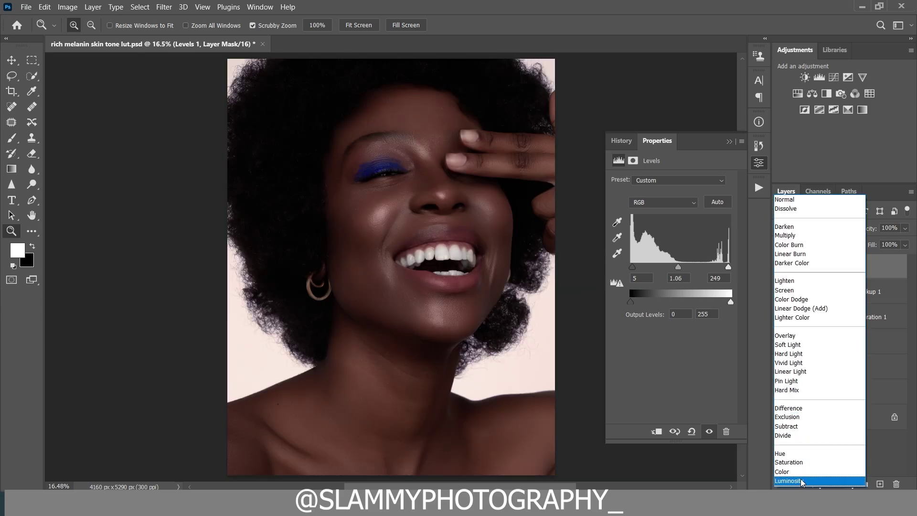
click(800, 481)
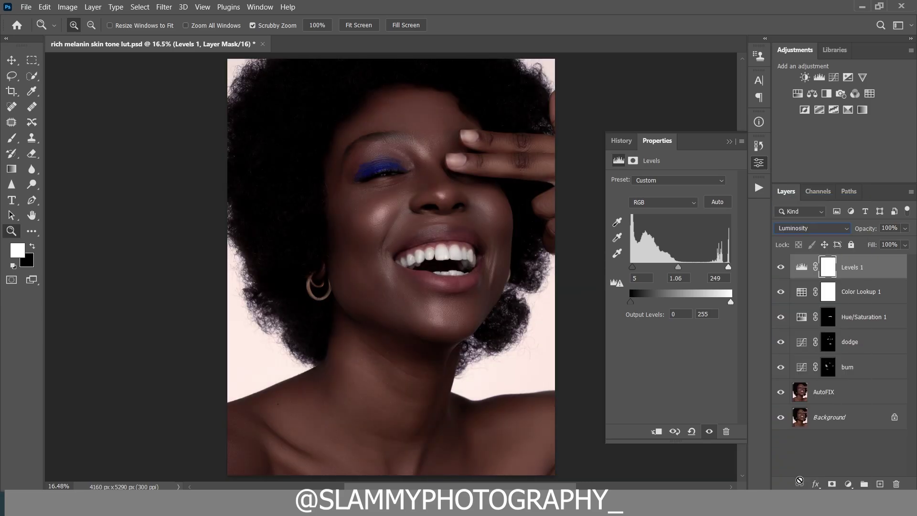
click(780, 270)
click(782, 270)
click(730, 144)
drag(404, 195, 420, 196)
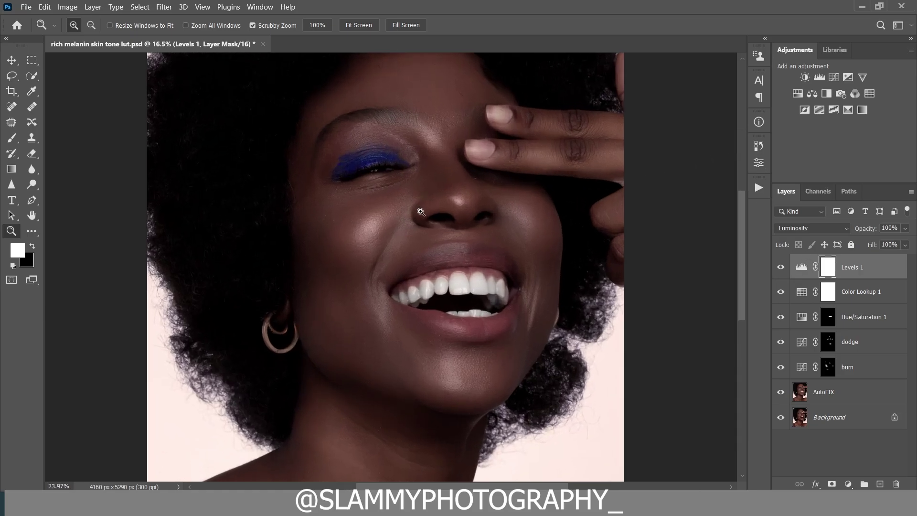
click(780, 269)
click(780, 269)
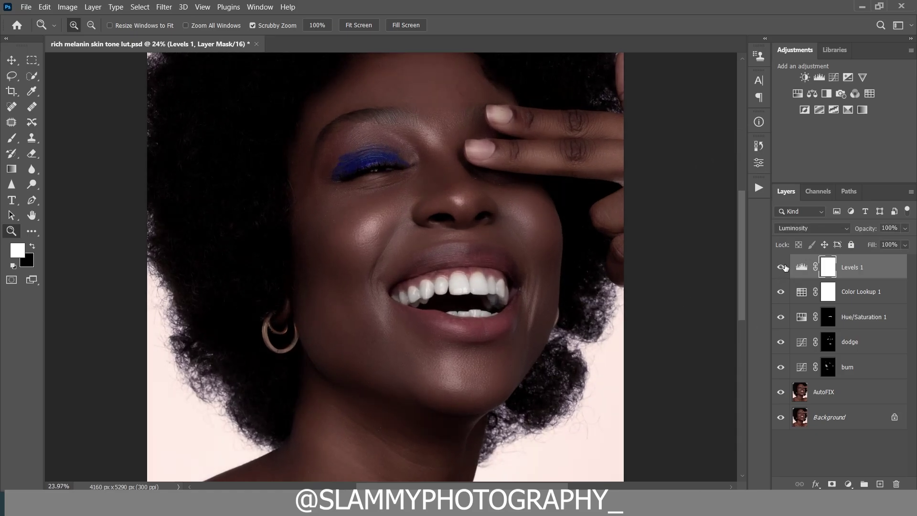
key(alt)
click(760, 147)
scroll(740, 328, up, 10)
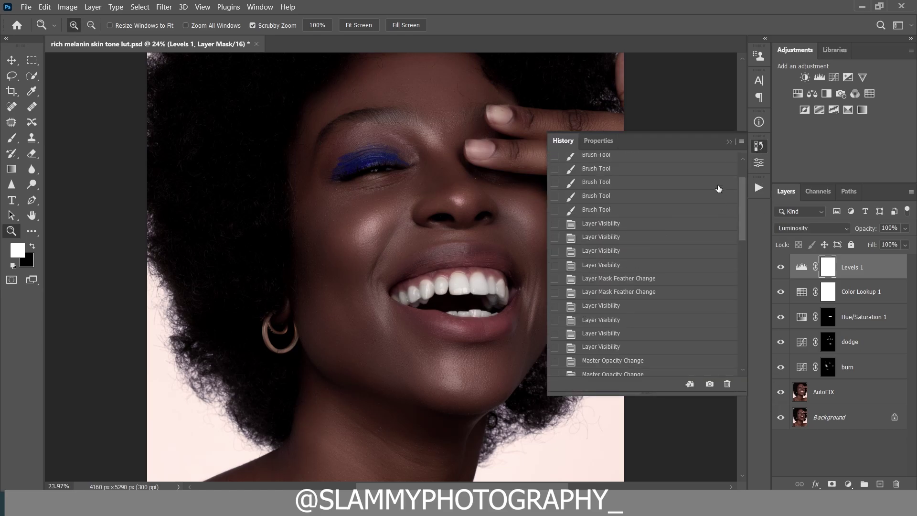
click(675, 164)
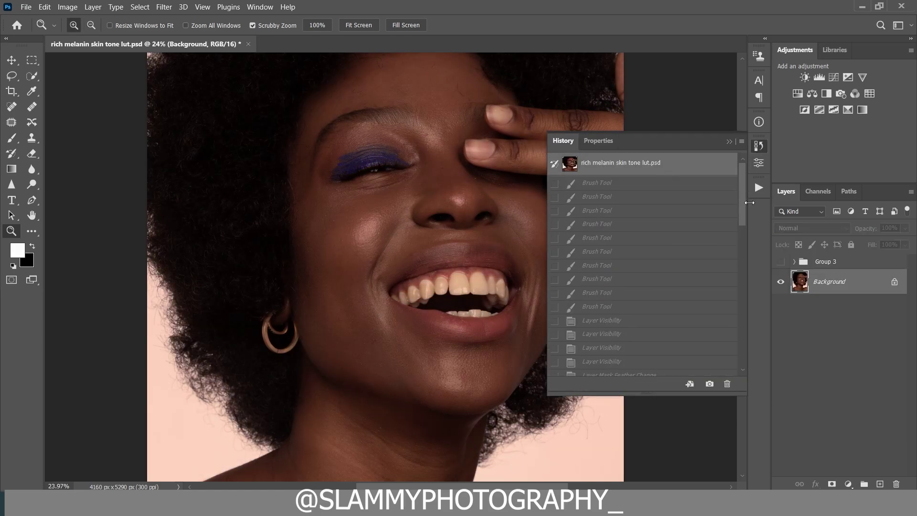
drag(743, 223, 763, 366)
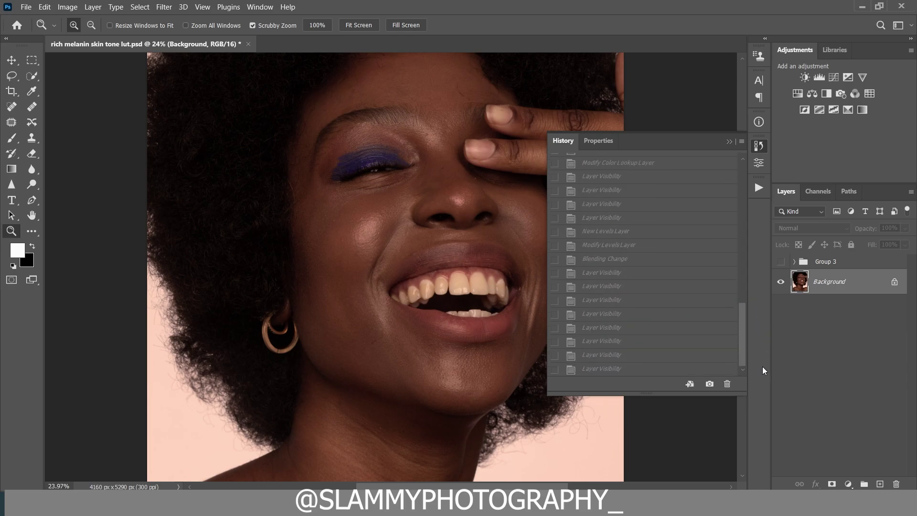
click(636, 369)
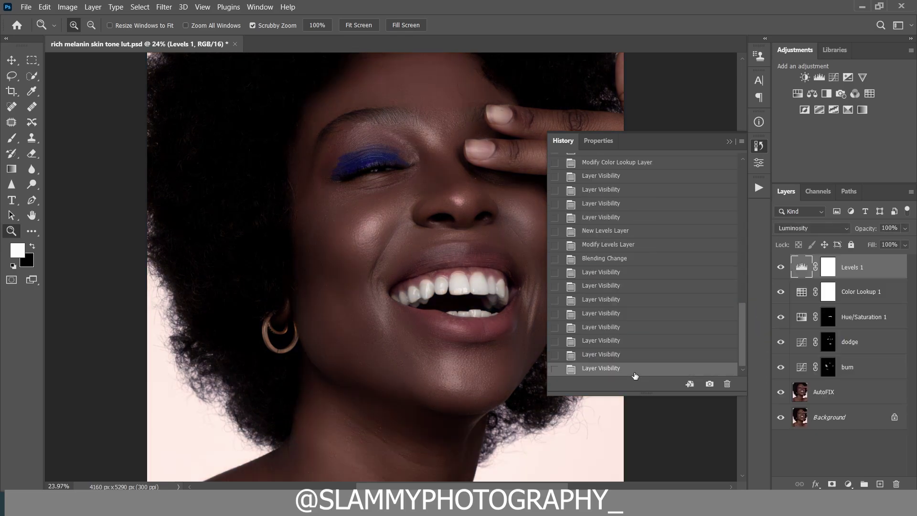
click(202, 8)
click(229, 112)
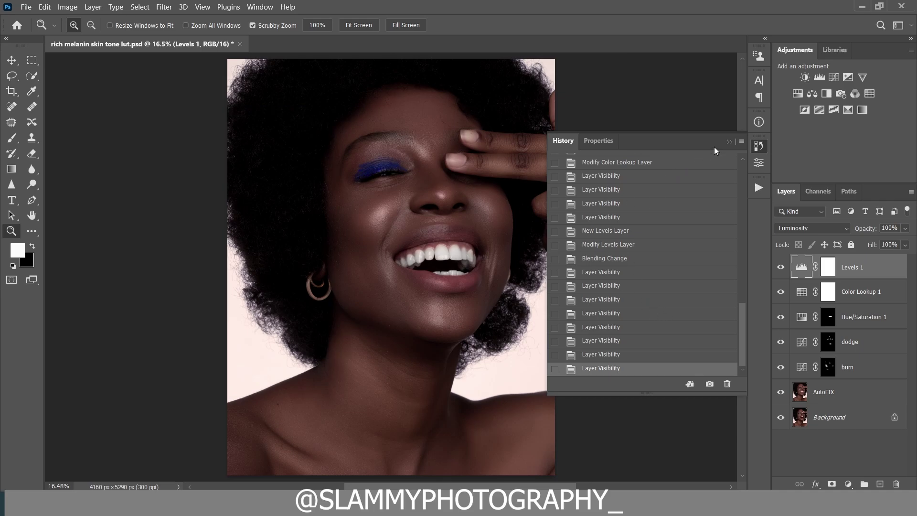
click(730, 141)
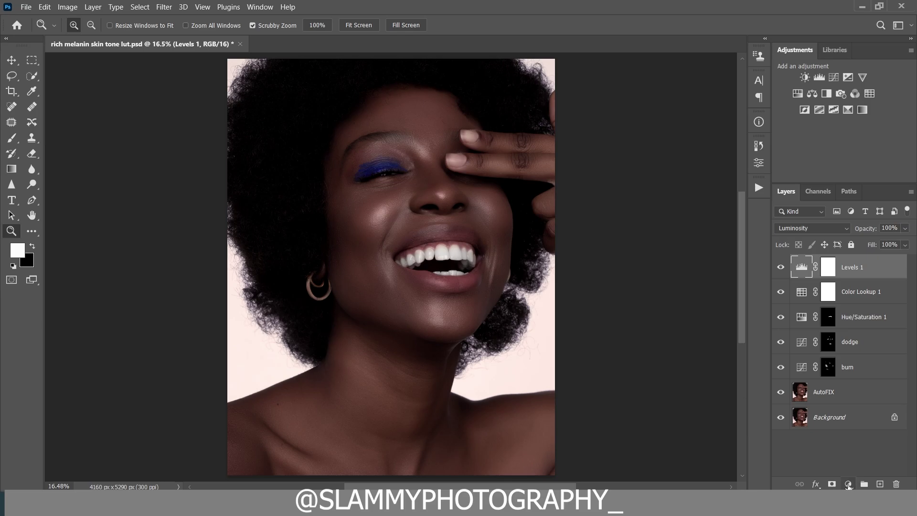
- Add a Hue/Saturation layer sampled from the cheek, setting Reds saturation -18 and lightness -10
click(848, 484)
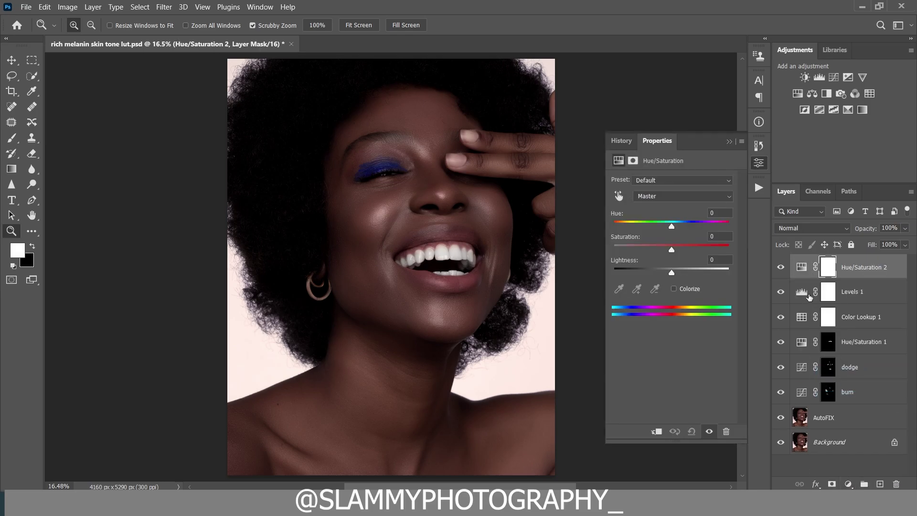
click(620, 197)
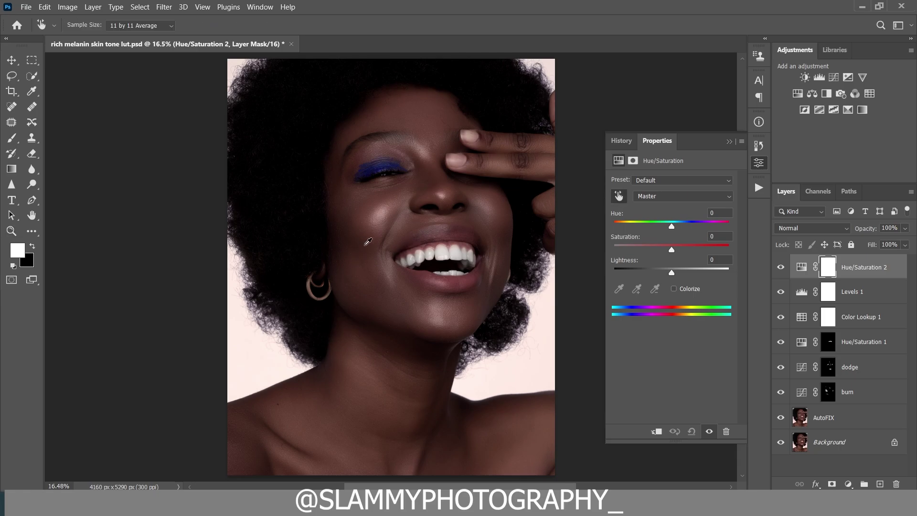
click(352, 268)
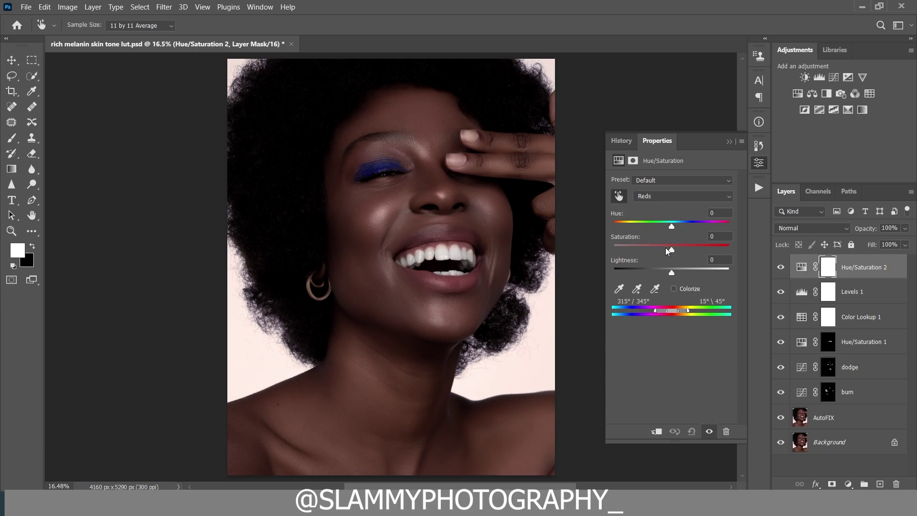
drag(670, 250, 662, 250)
drag(667, 271, 666, 271)
click(780, 269)
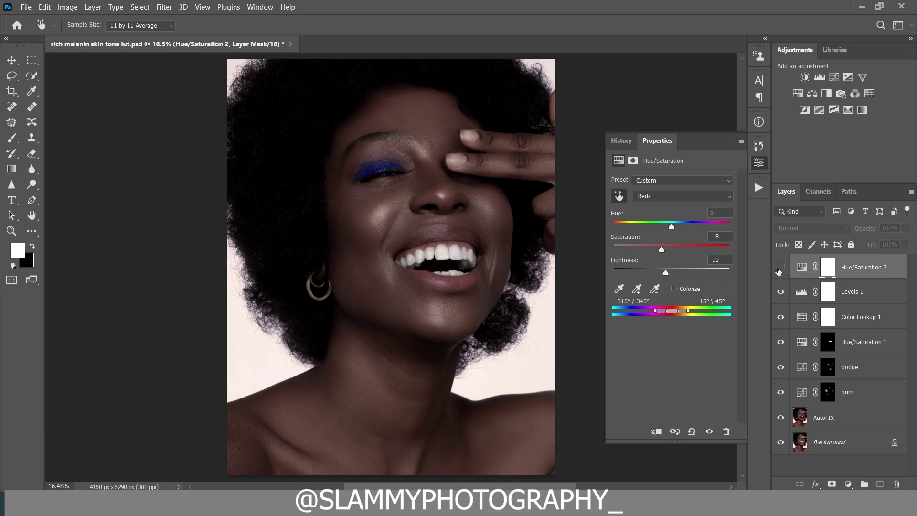
click(780, 269)
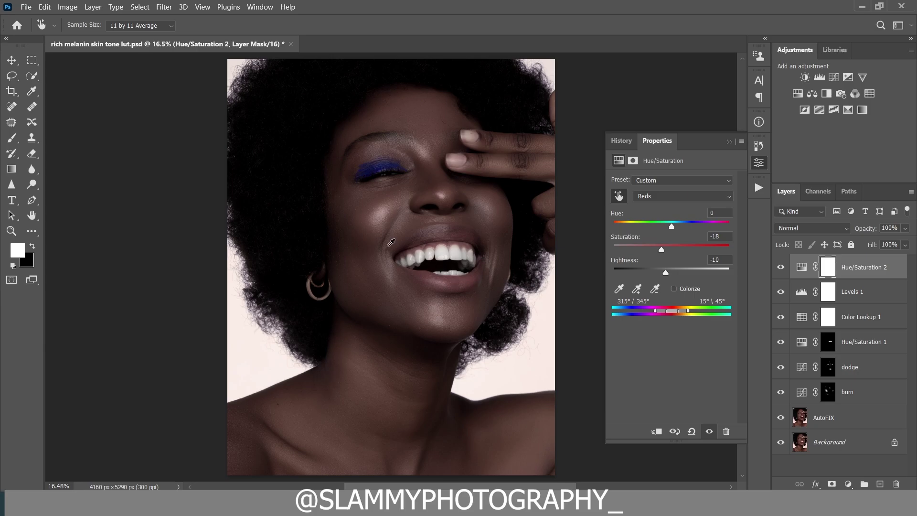
click(11, 231)
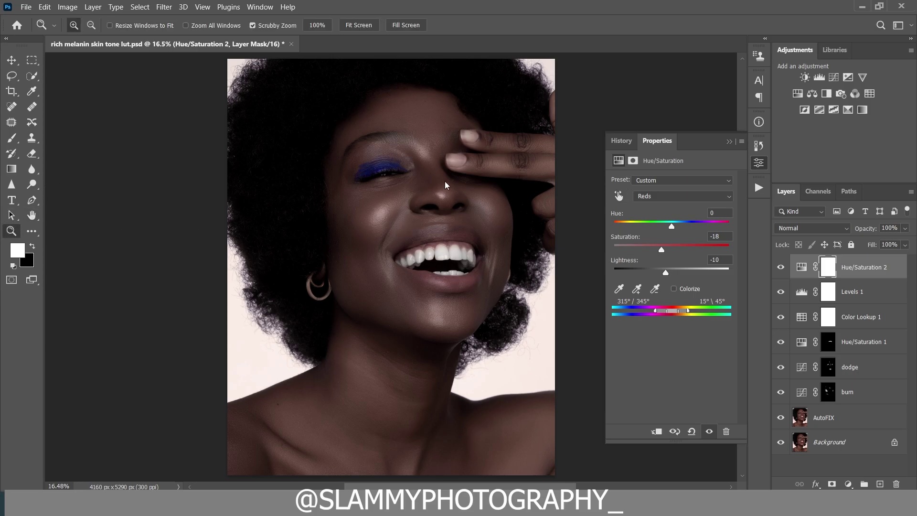
scroll(459, 219, up, 3)
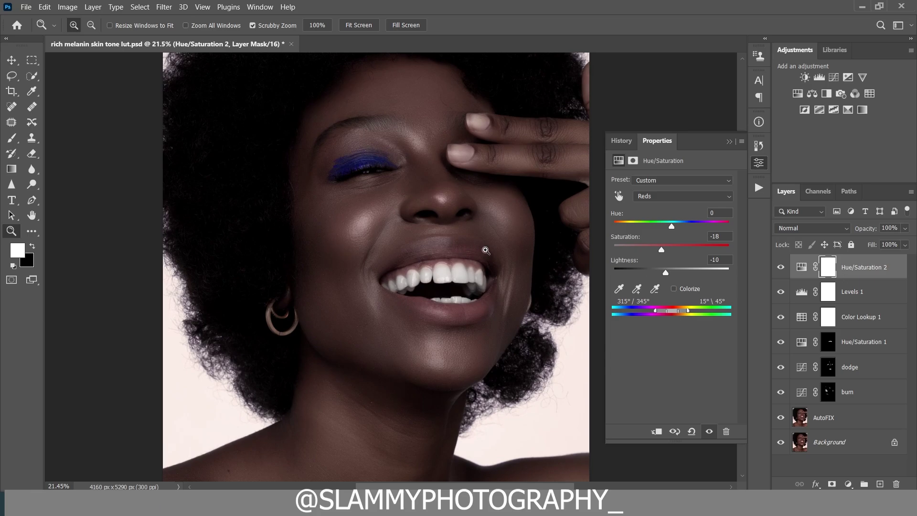
click(11, 138)
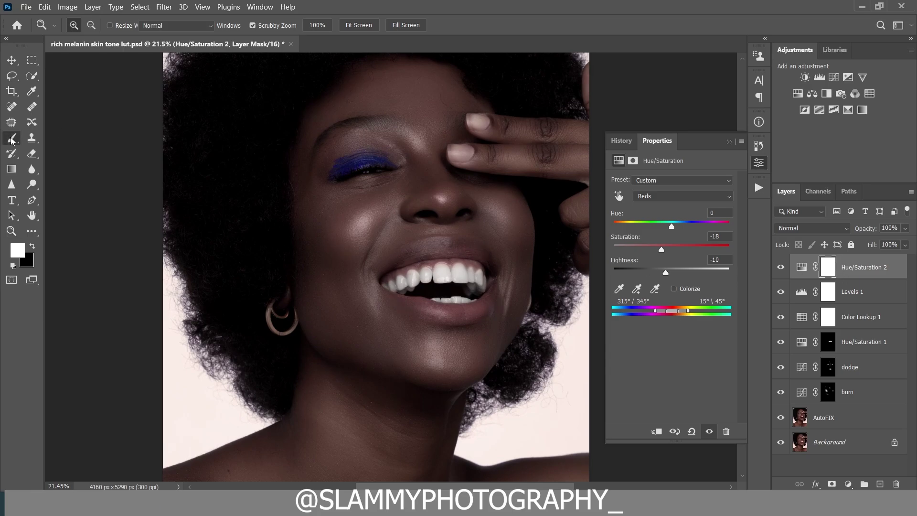
- Paint black over the lips in the Hue/Saturation 2 mask to exclude them
click(32, 247)
key(bracketright)
key(bracketright)
key(bracketright)
key(bracketright)
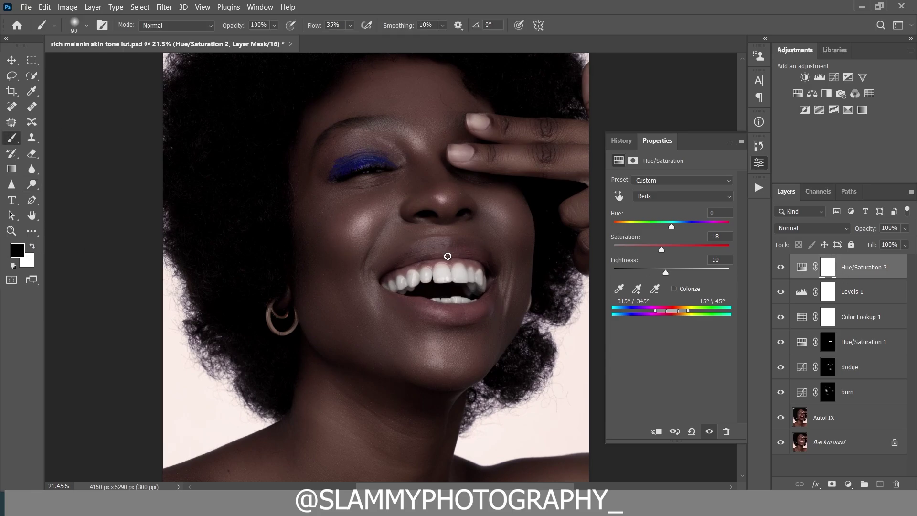
key(bracketright)
key(bracketright)
mouse_move(455, 250)
mouse_down()
mouse_move(398, 260)
mouse_move(485, 256)
mouse_move(439, 252)
mouse_move(379, 268)
mouse_move(490, 261)
mouse_move(435, 257)
mouse_move(388, 279)
mouse_move(433, 313)
mouse_move(468, 317)
mouse_move(434, 312)
mouse_move(491, 294)
mouse_up()
click(203, 7)
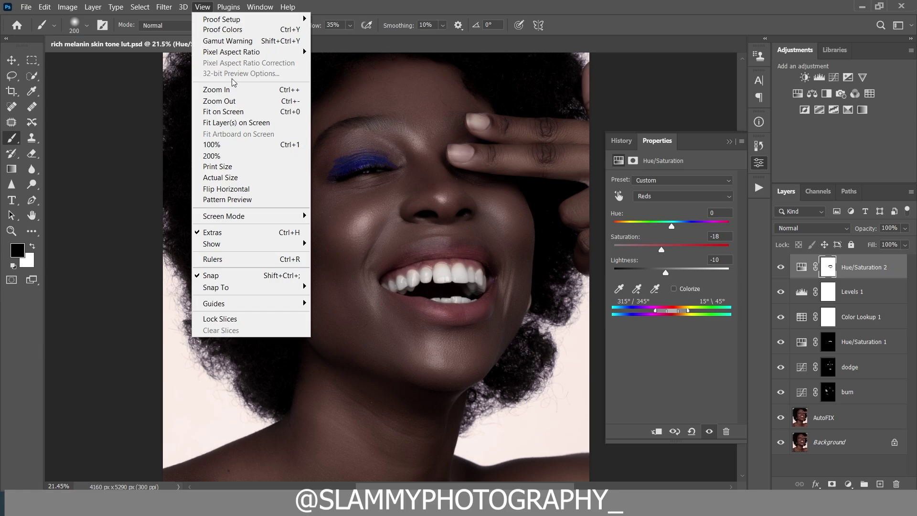
click(258, 113)
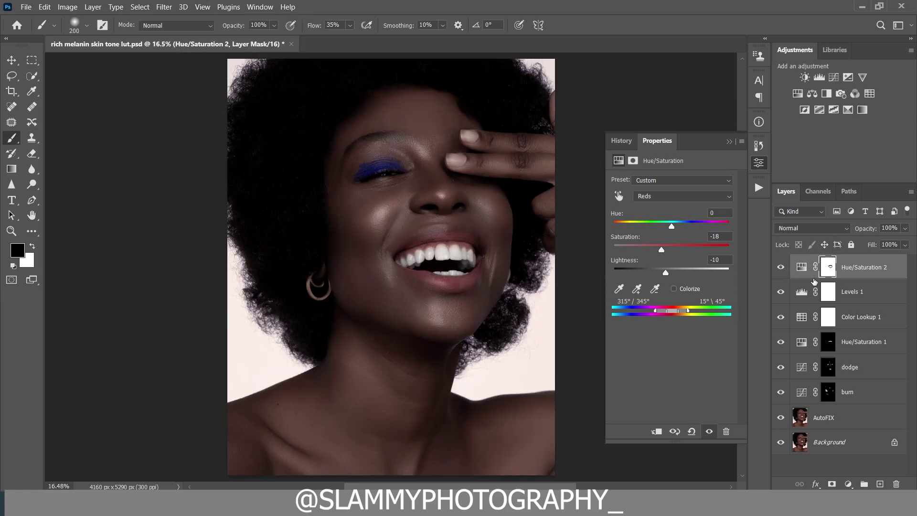
- Lower Hue/Saturation 2 opacity to 64% and compare against the original photo in History
drag(865, 229, 860, 235)
click(760, 187)
click(760, 147)
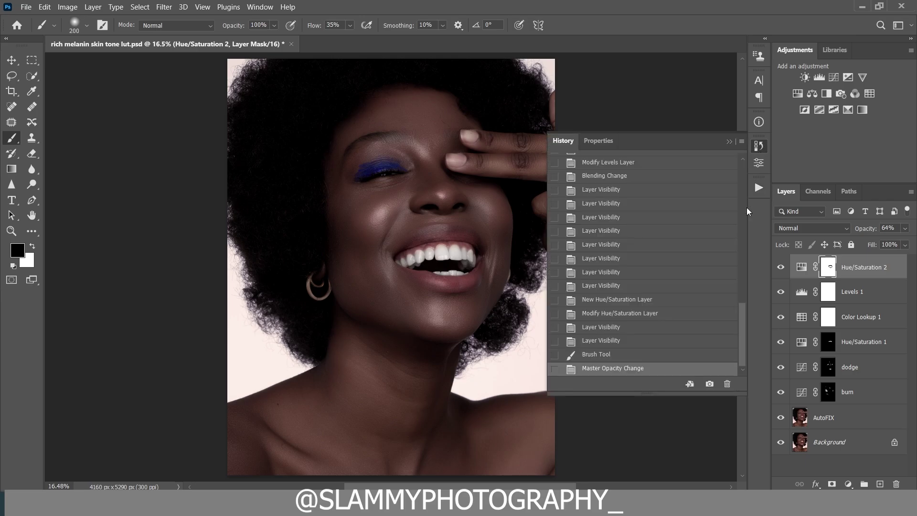
drag(741, 293, 741, 158)
click(687, 164)
drag(743, 194, 743, 337)
click(668, 368)
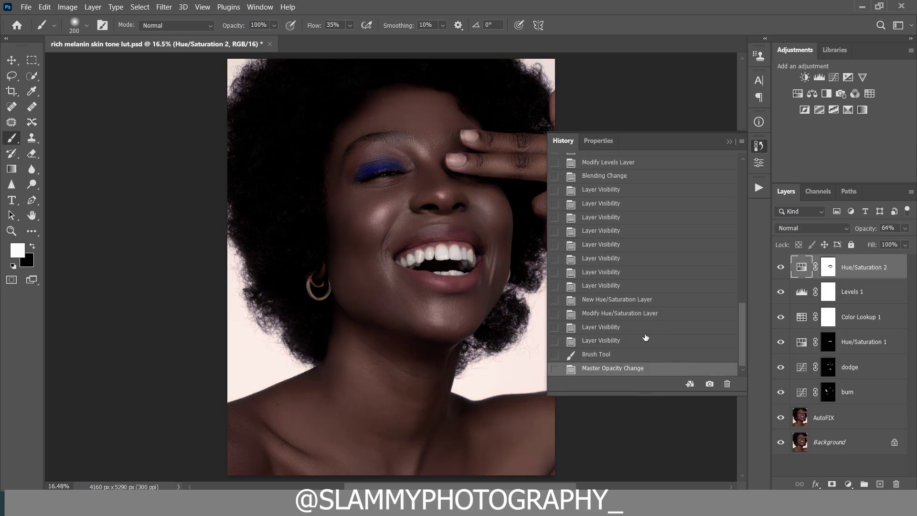